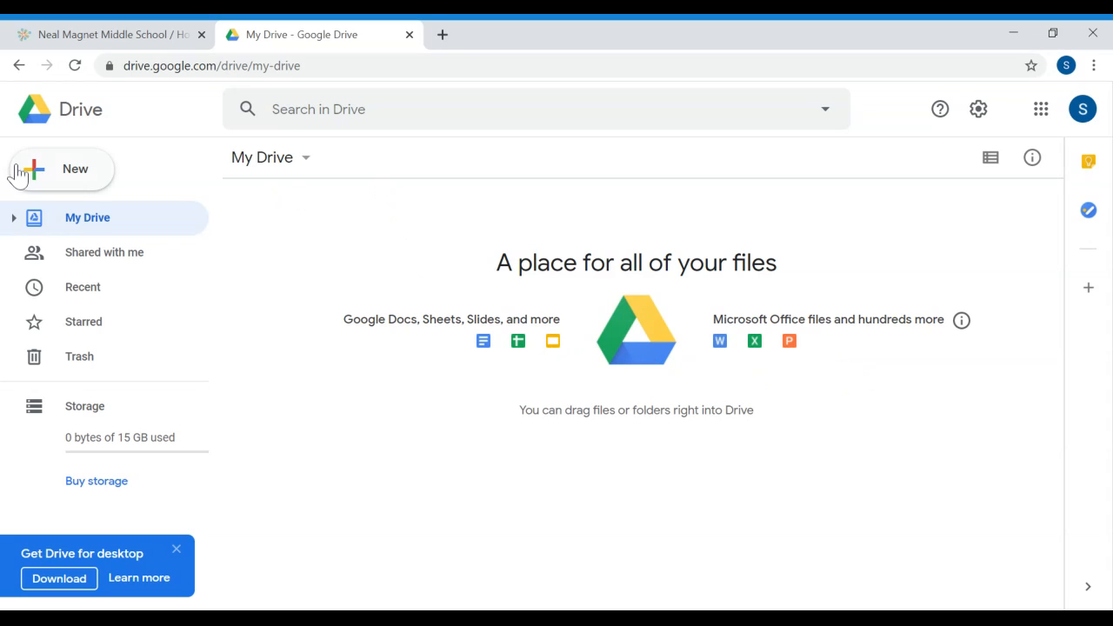
# Create a new folder named "Math - Lebron James" in My Drive.
pyautogui.click(27, 174)
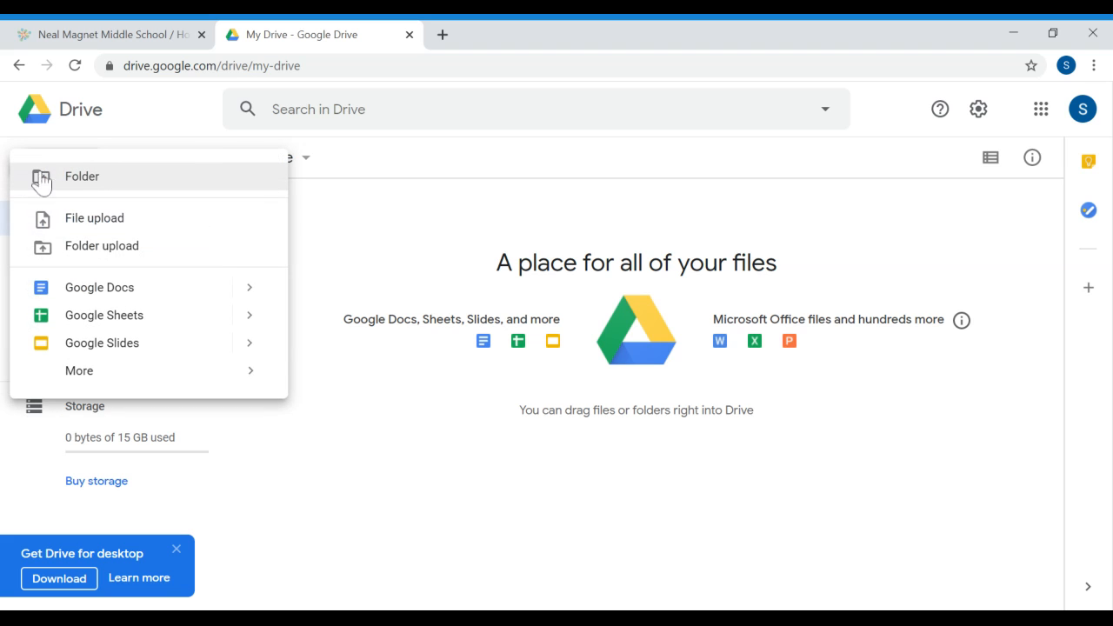
pyautogui.click(61, 178)
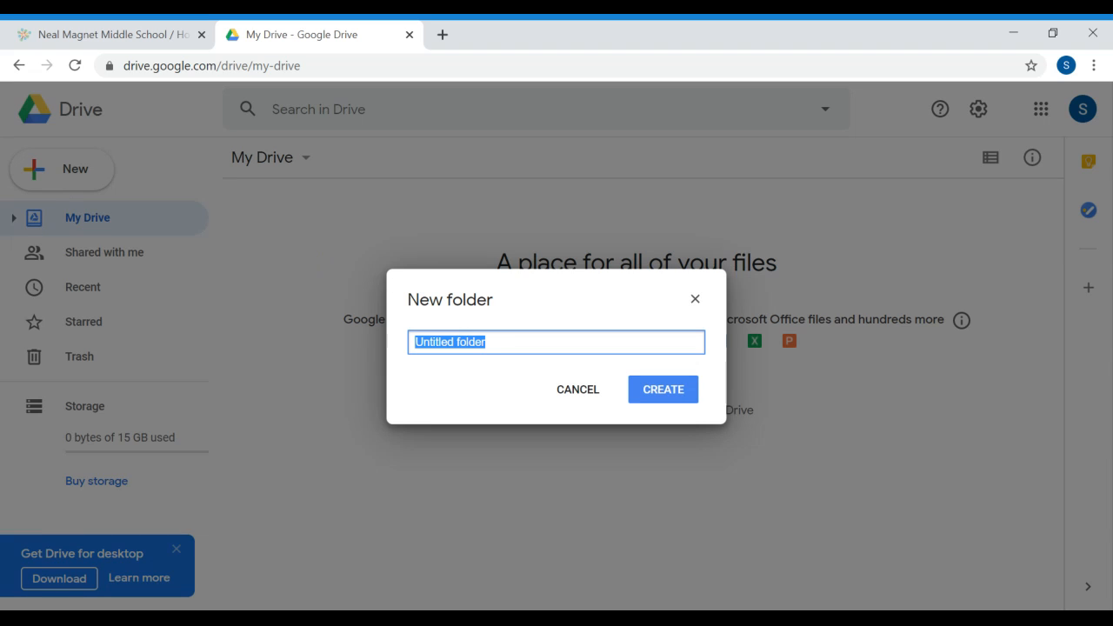
pyautogui.press('BackSpace')
pyautogui.write('Math')
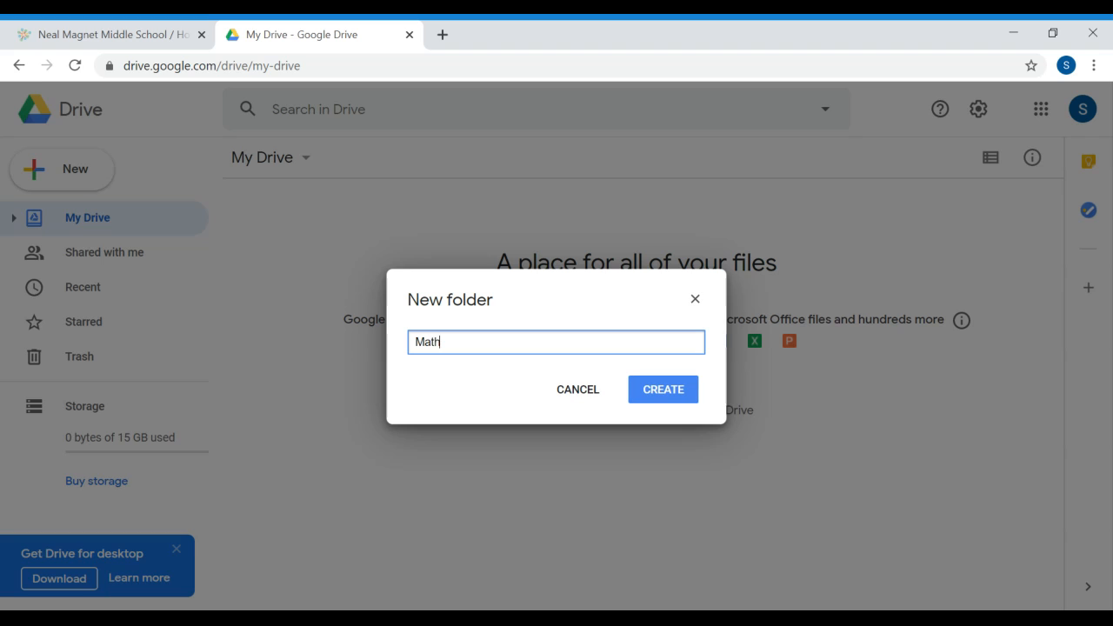
pyautogui.write(' - Lebron James')
pyautogui.click(640, 395)
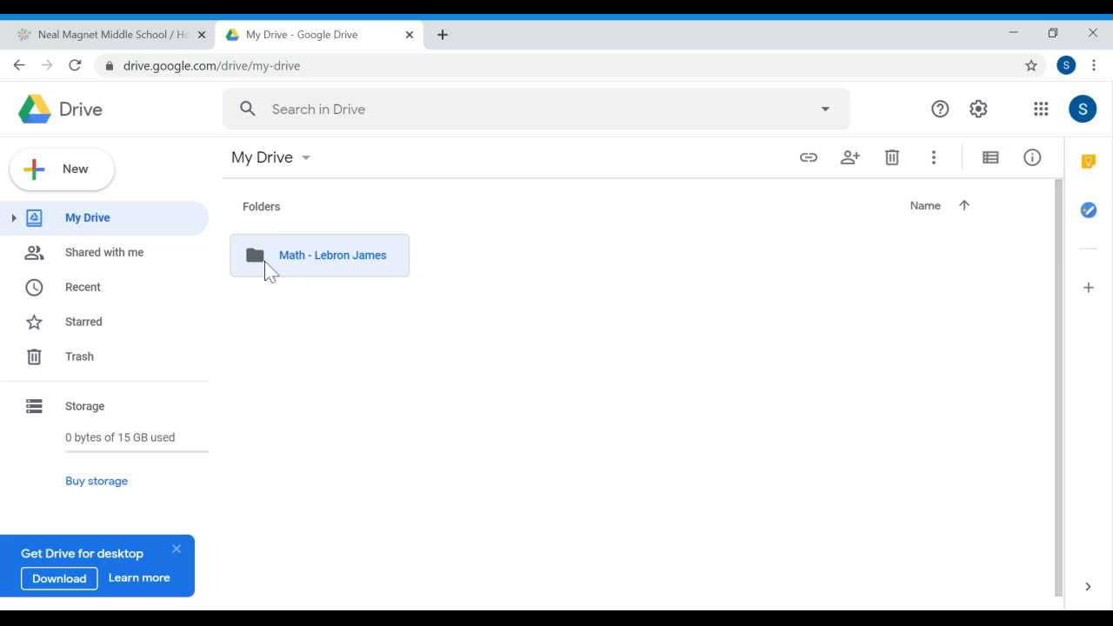
# Create a second folder in My Drive named "ELA - Oprah".
pyautogui.click(78, 180)
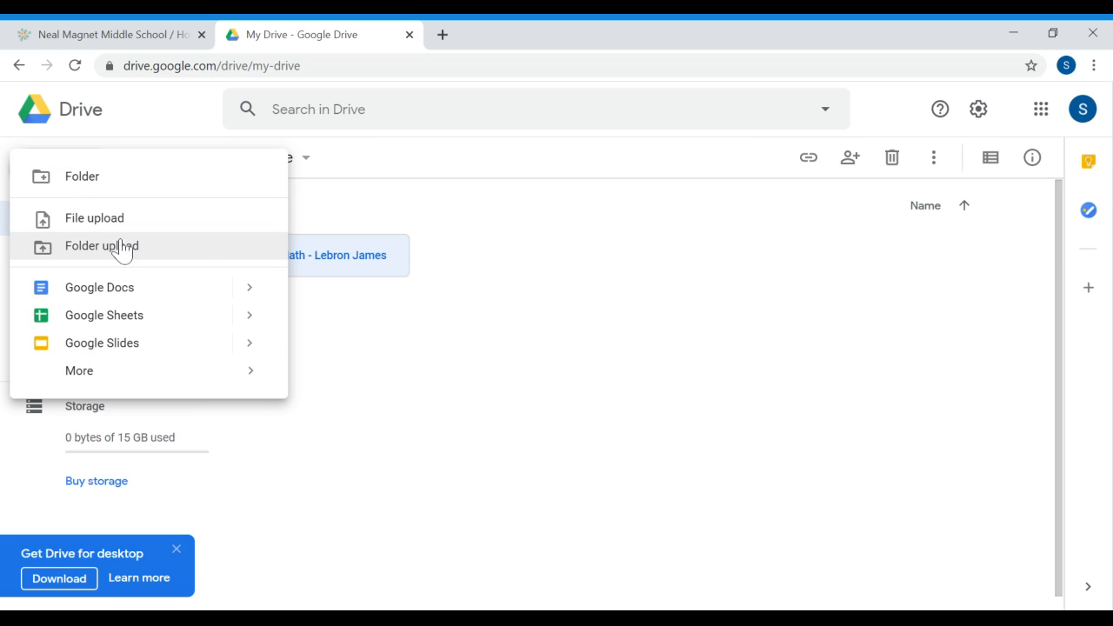
pyautogui.click(78, 181)
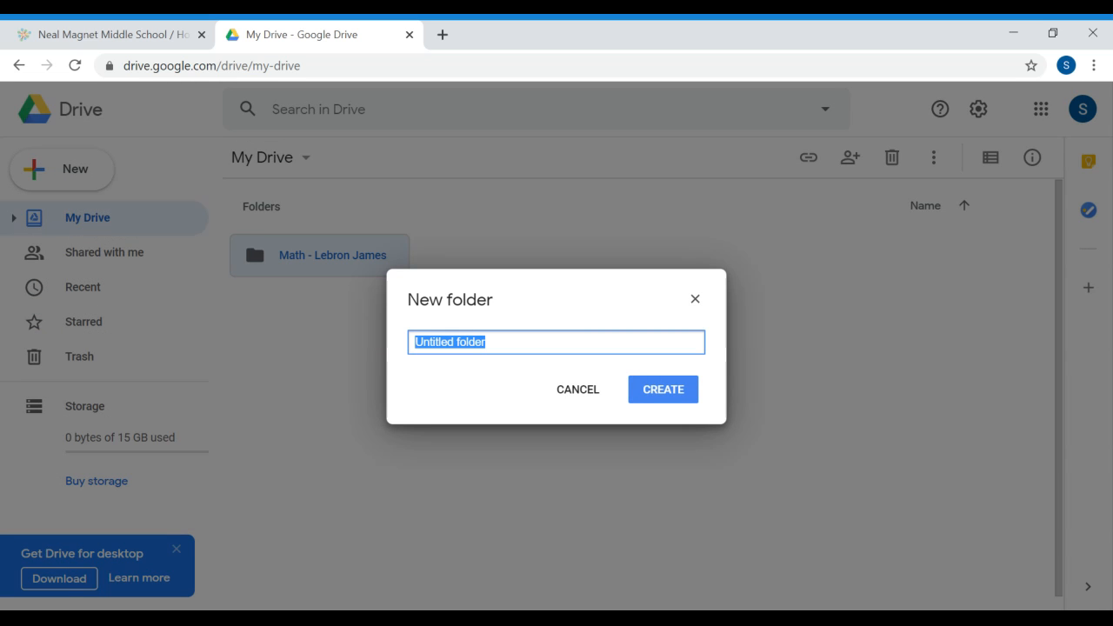
pyautogui.write('EK')
pyautogui.press('BackSpace')
pyautogui.write('L')
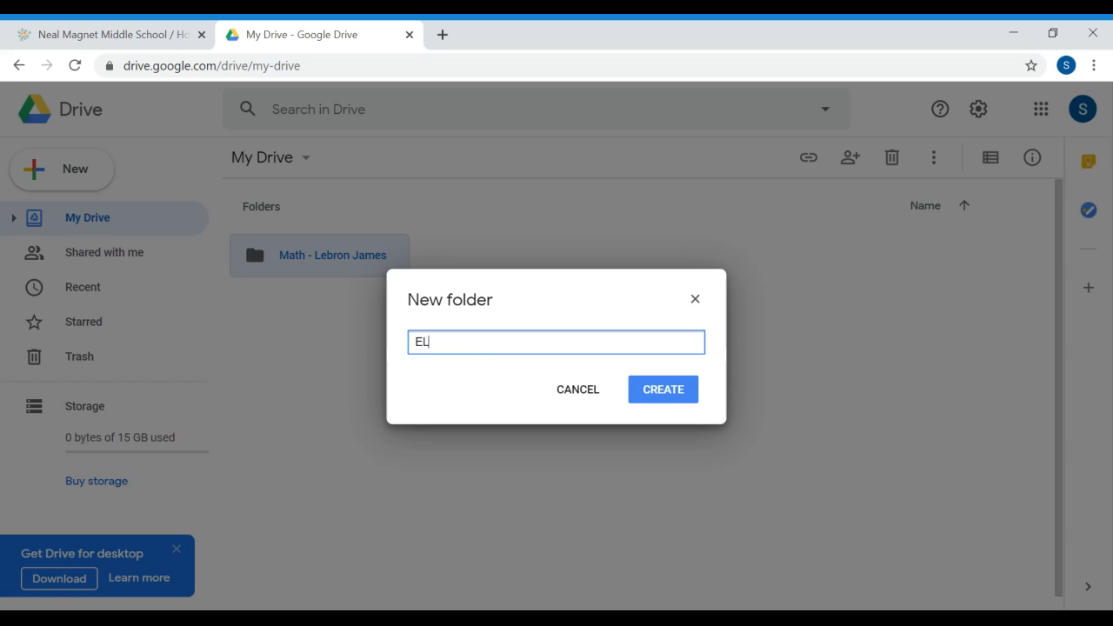
pyautogui.write('A - Oprah')
pyautogui.click(664, 390)
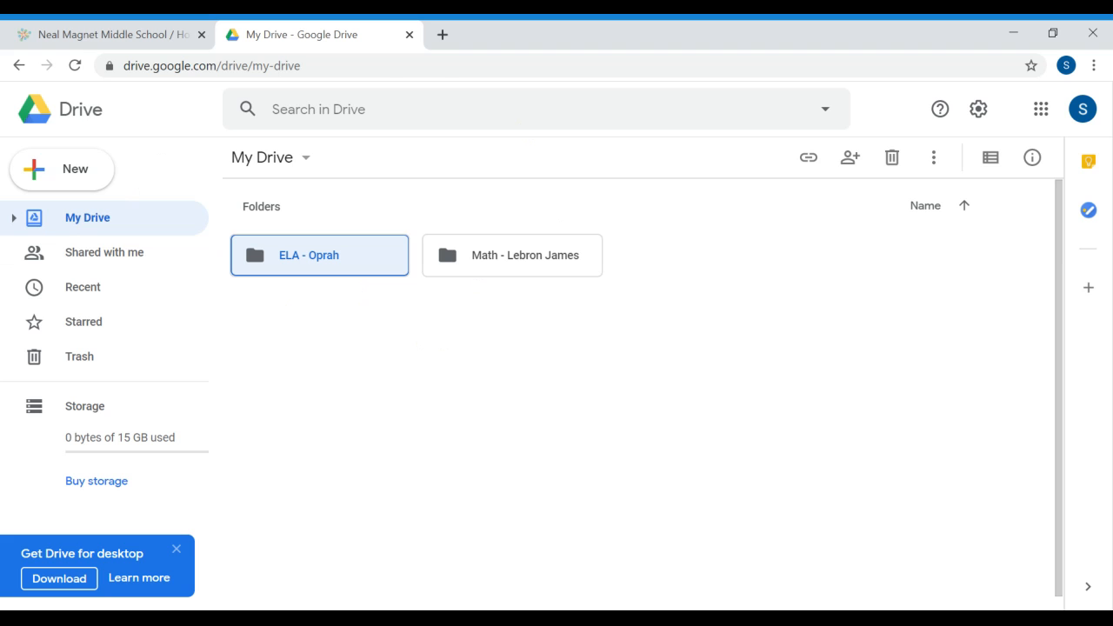
# Open the ELA - Oprah folder, change its color to purple, and return to My Drive.
pyautogui.press('Return')
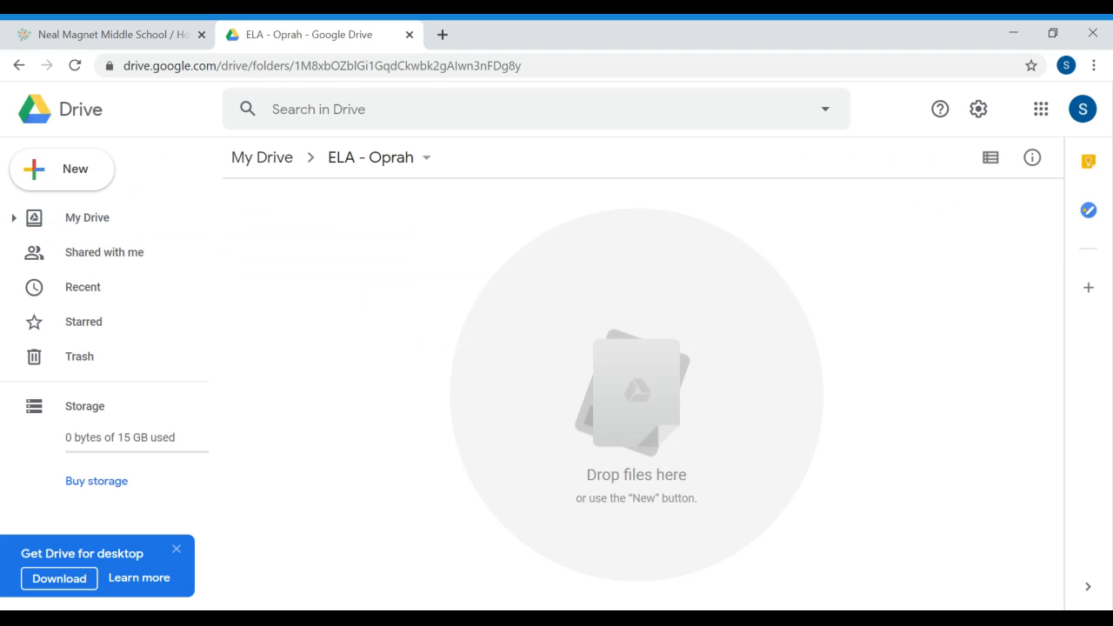
pyautogui.click(425, 165)
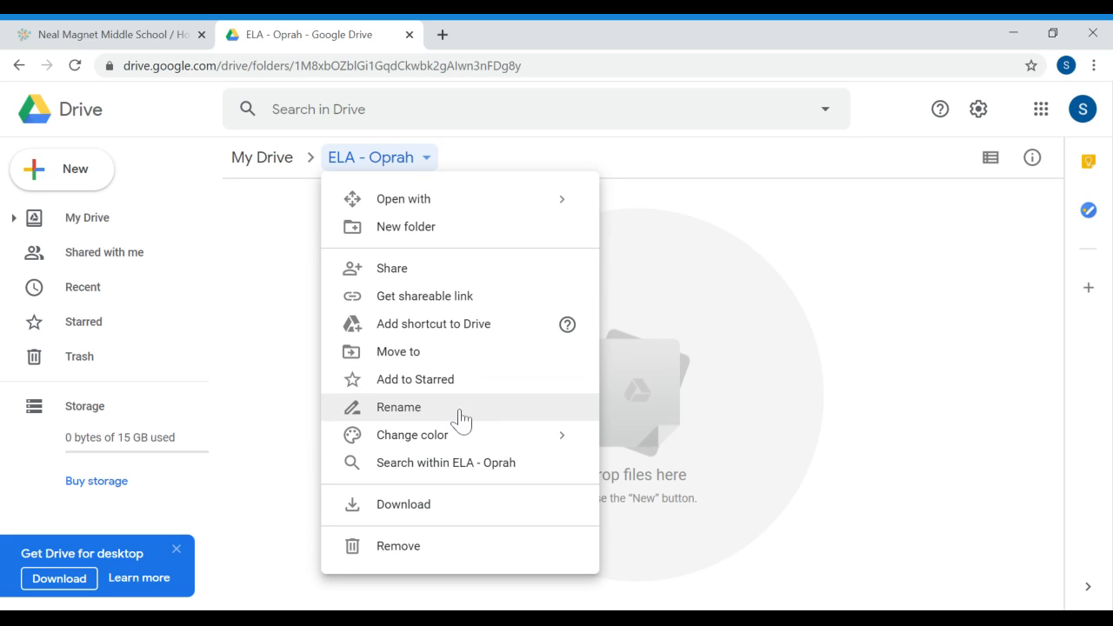
pyautogui.moveTo(455, 442)
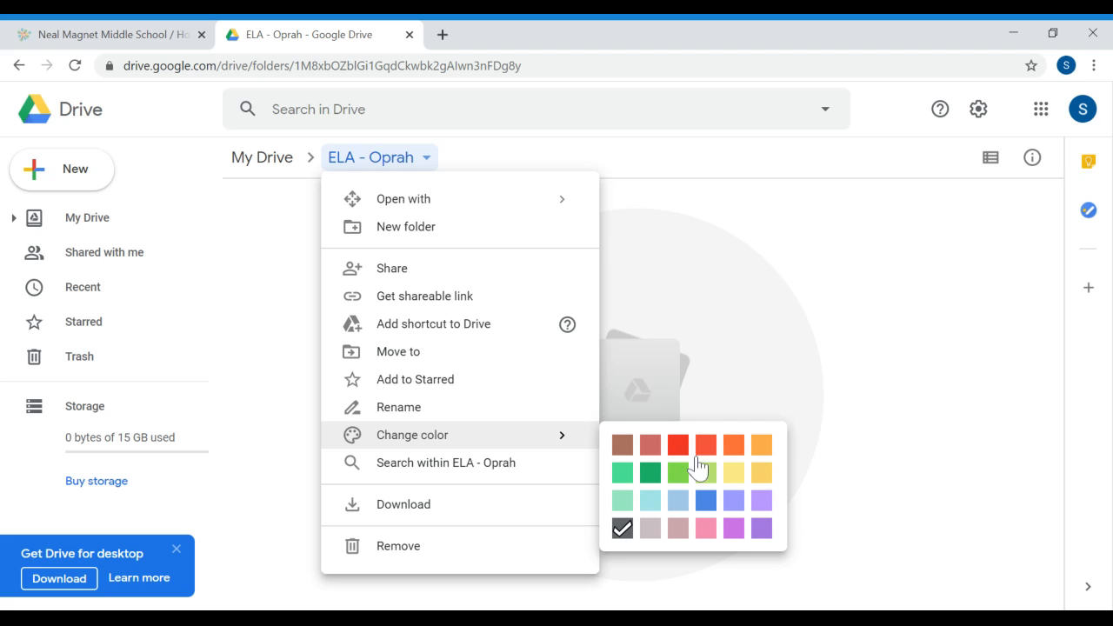
pyautogui.click(735, 532)
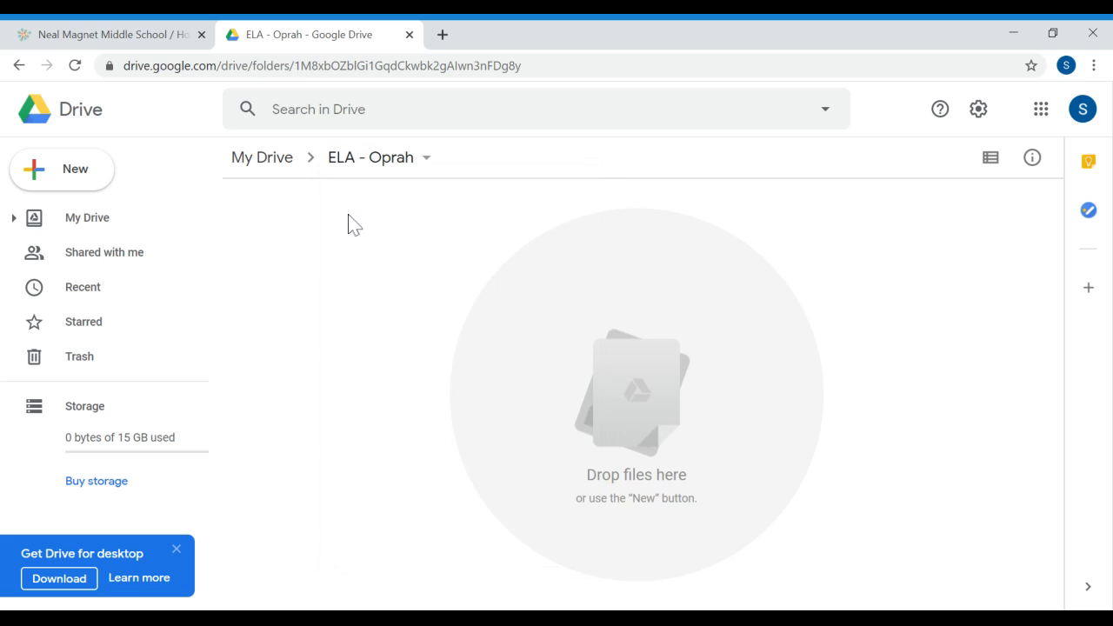
pyautogui.click(262, 173)
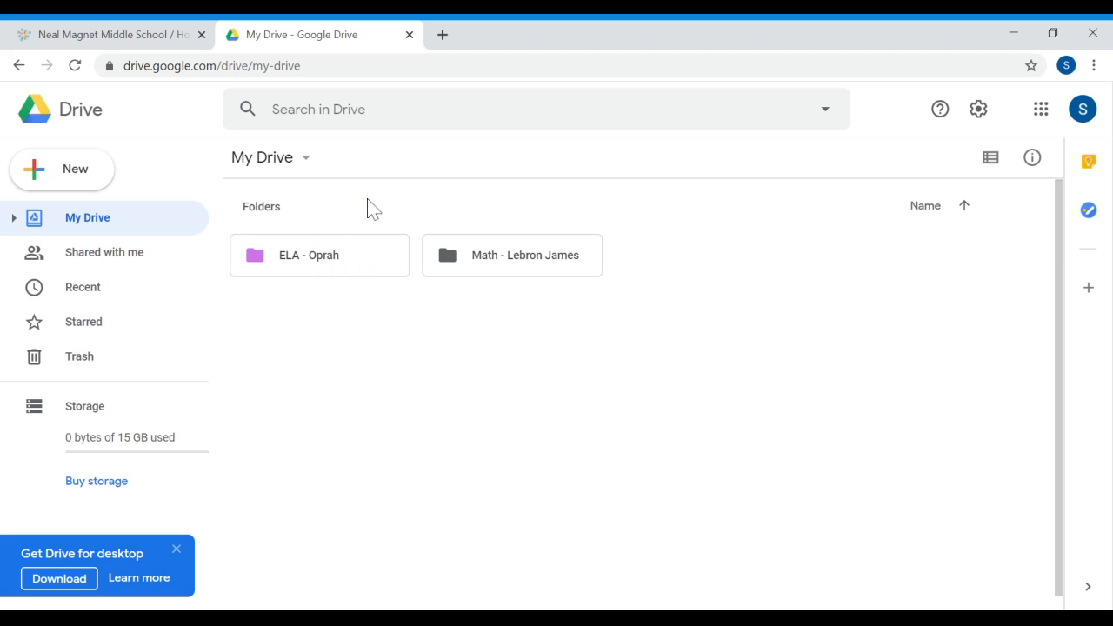
# Open the ELA - Oprah folder and create a new blank Google Docs document in it.
pyautogui.click(344, 260)
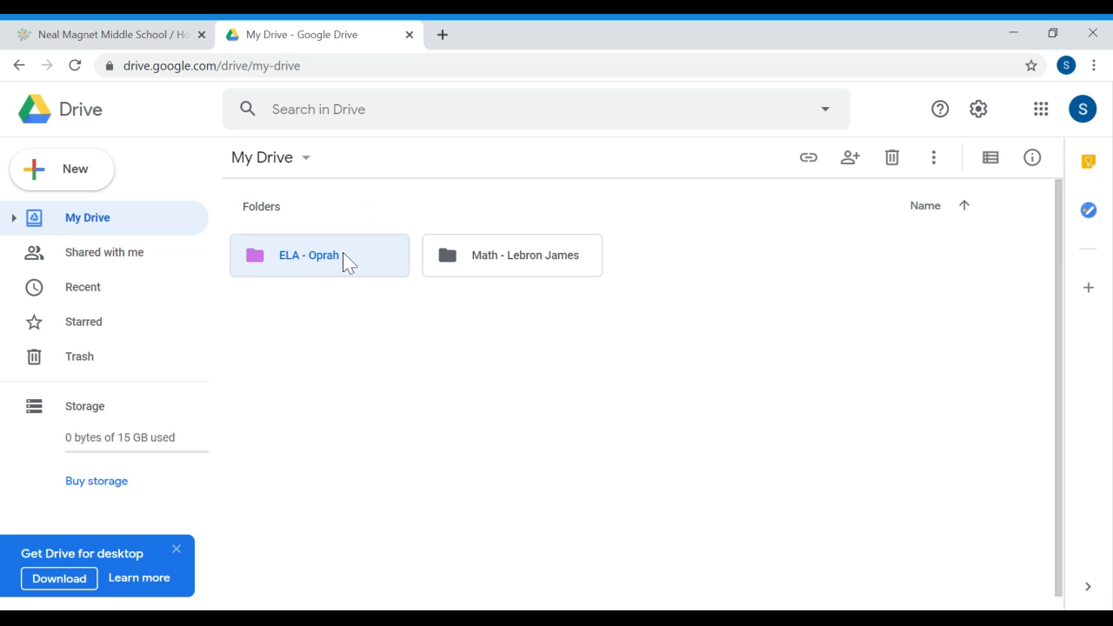
pyautogui.doubleClick(346, 262)
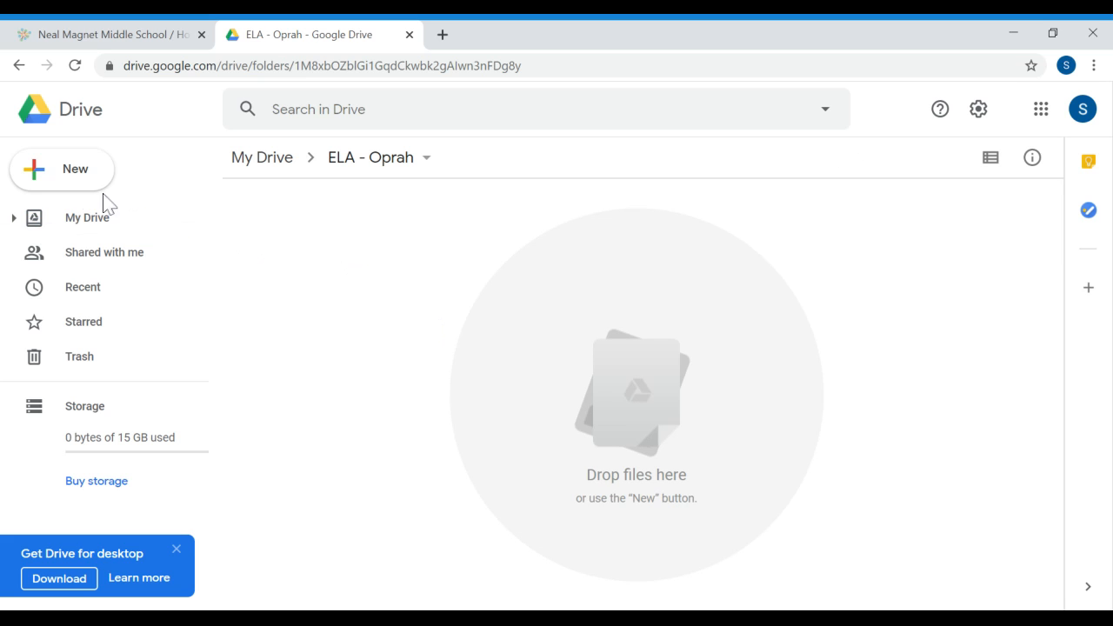
pyautogui.click(69, 188)
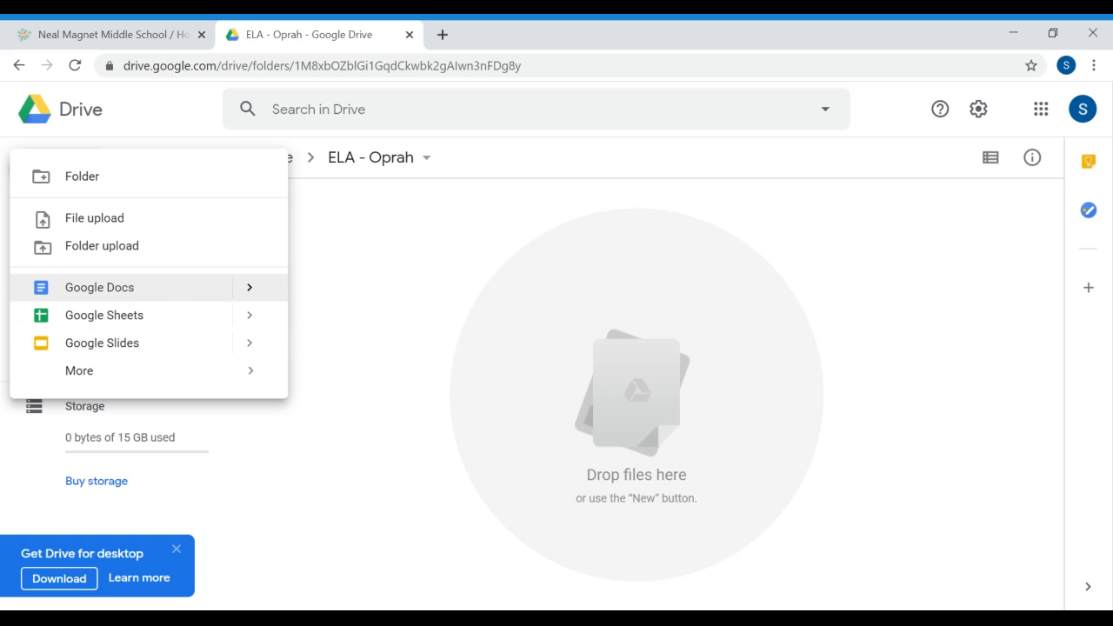
pyautogui.click(144, 294)
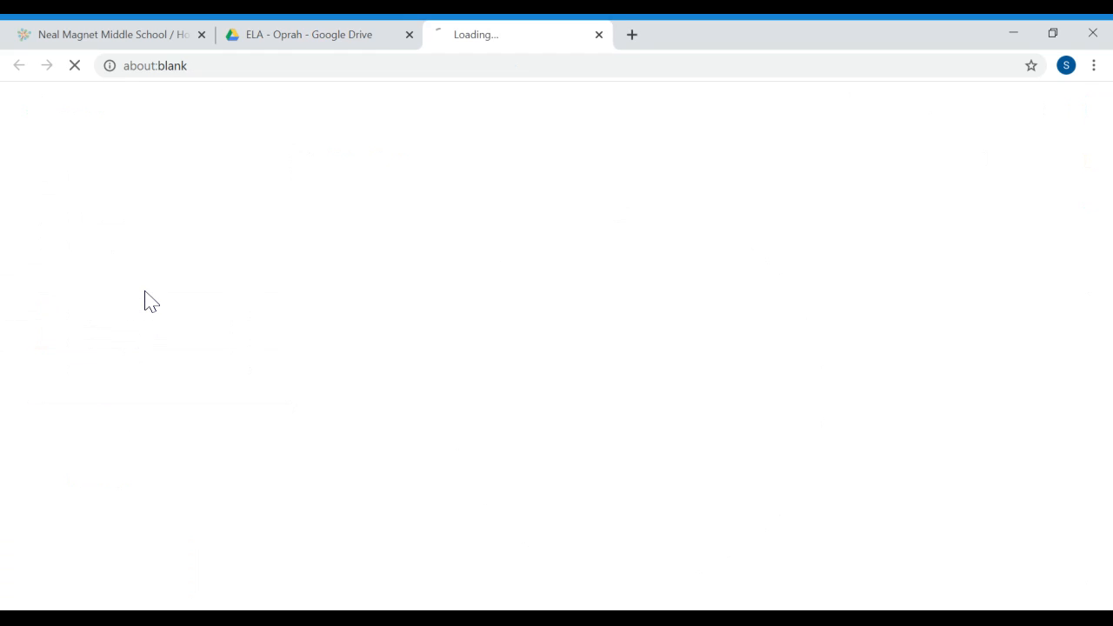
# Sign in on the Durham Public Schools login page with the account username.
pyautogui.click(258, 279)
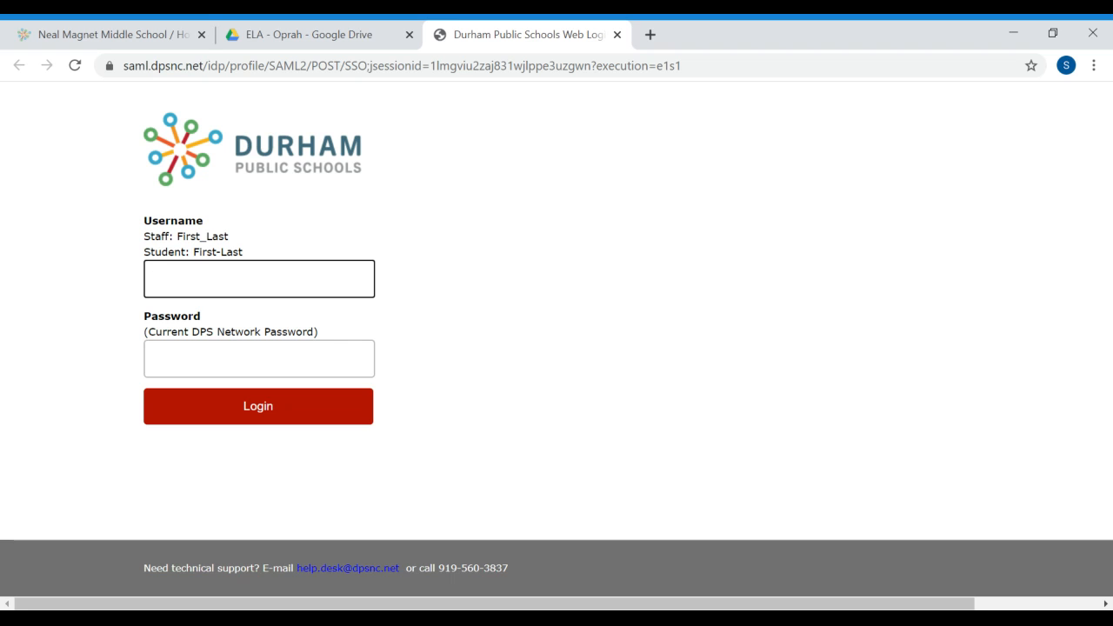
pyautogui.write('miriam')
pyautogui.hotkey('ctrl', 'a')
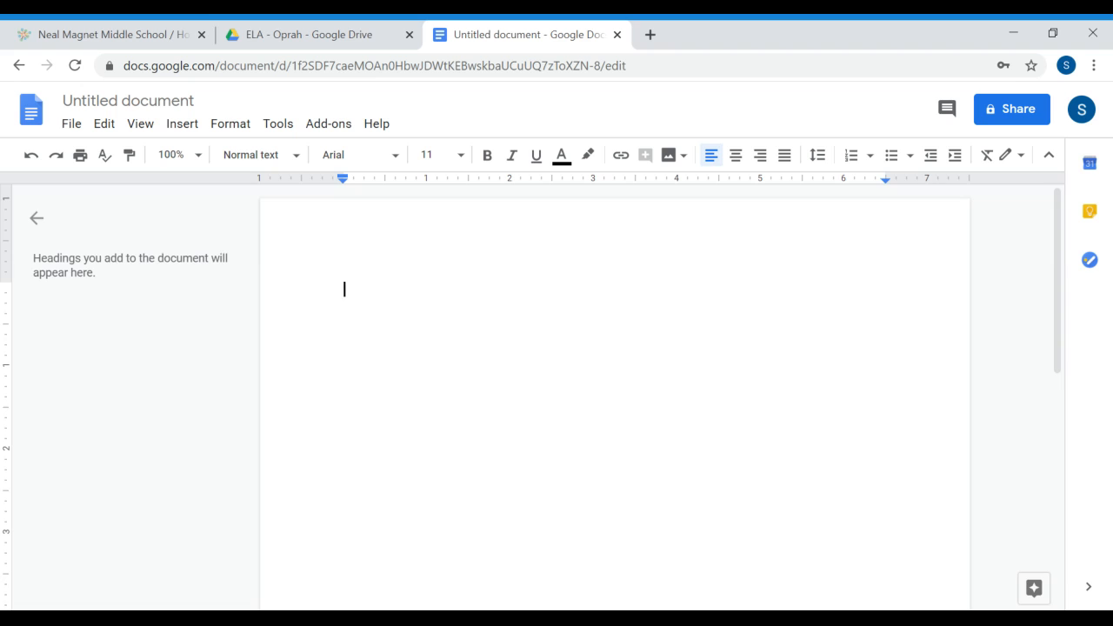
# Write "All About Me" as the first line of the new document.
pyautogui.write('All')
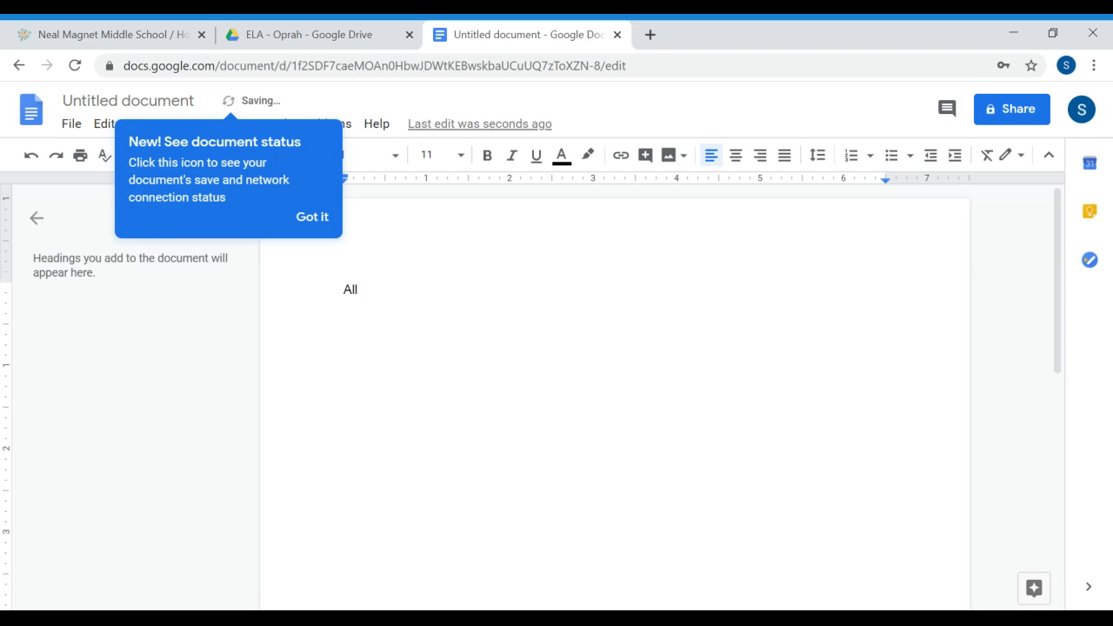
pyautogui.write(' About Me')
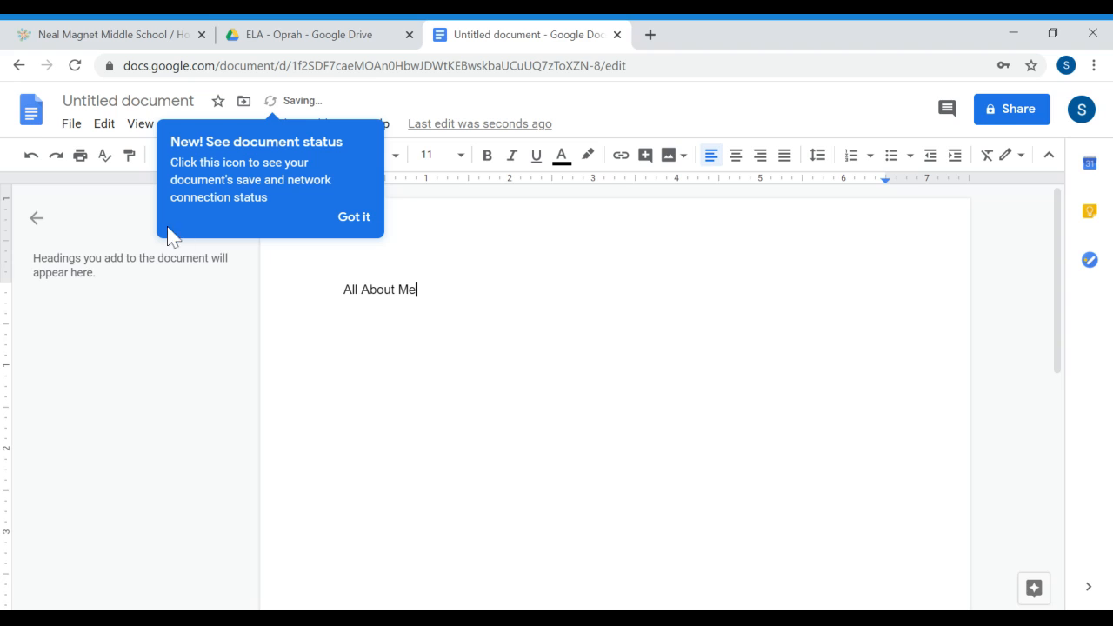
# Rename the untitled document as "Get To Know Me".
pyautogui.click(100, 101)
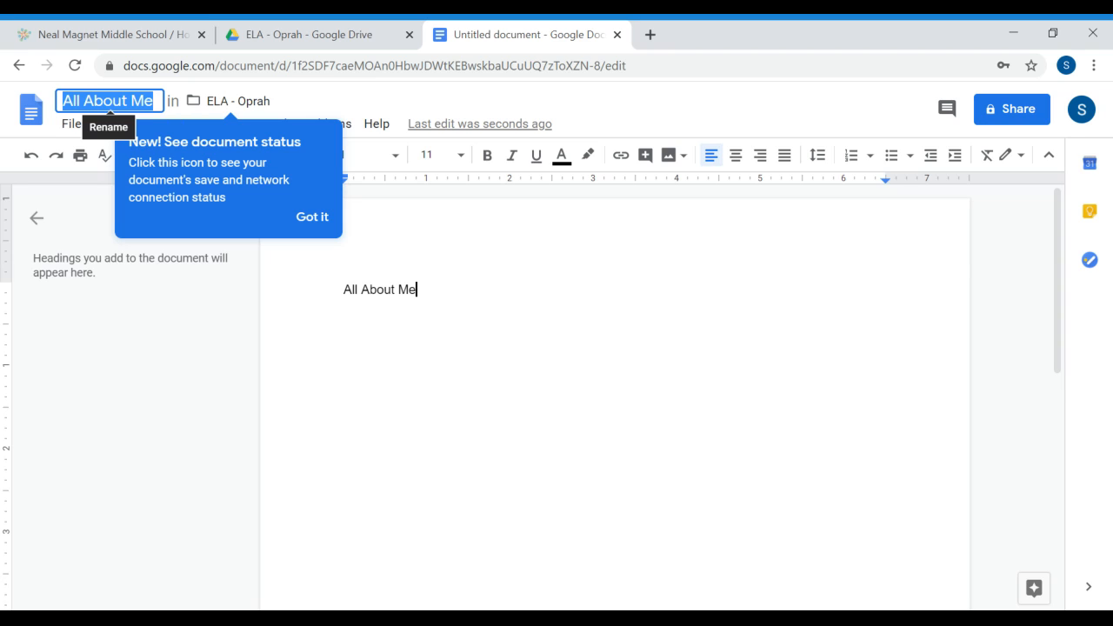
pyautogui.click(153, 101)
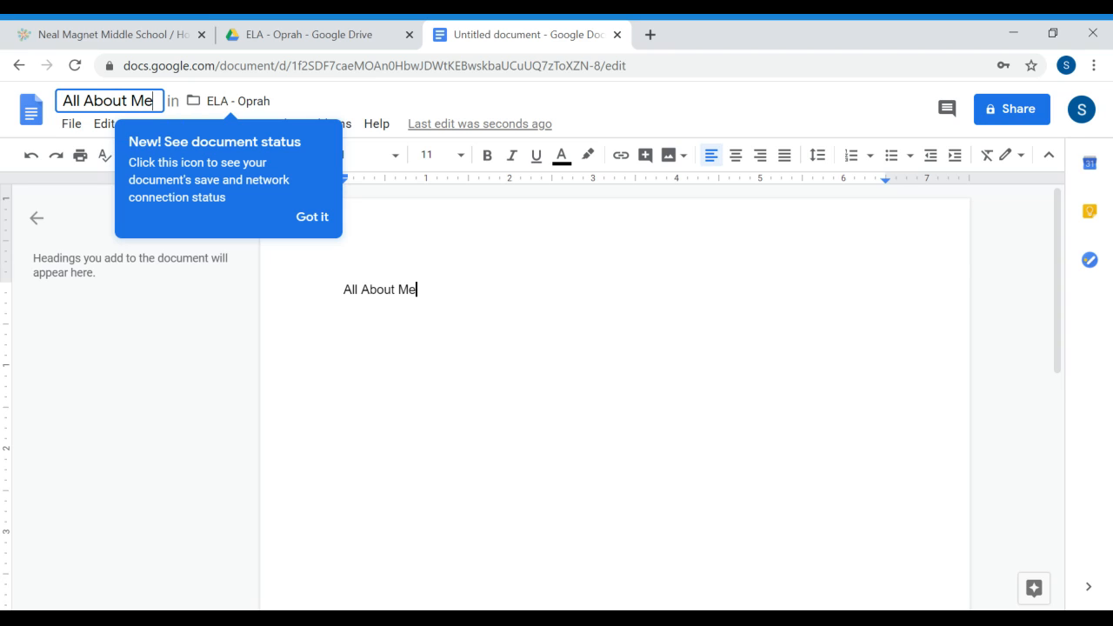
pyautogui.press('BackSpace')
pyautogui.press('BackSpace')
pyautogui.press('BackSpace')
pyautogui.press('BackSpace')
pyautogui.press('BackSpace')
pyautogui.press('BackSpace')
pyautogui.press('BackSpace')
pyautogui.press('BackSpace')
pyautogui.press('BackSpace')
pyautogui.press('BackSpace')
pyautogui.press('BackSpace')
pyautogui.press('BackSpace')
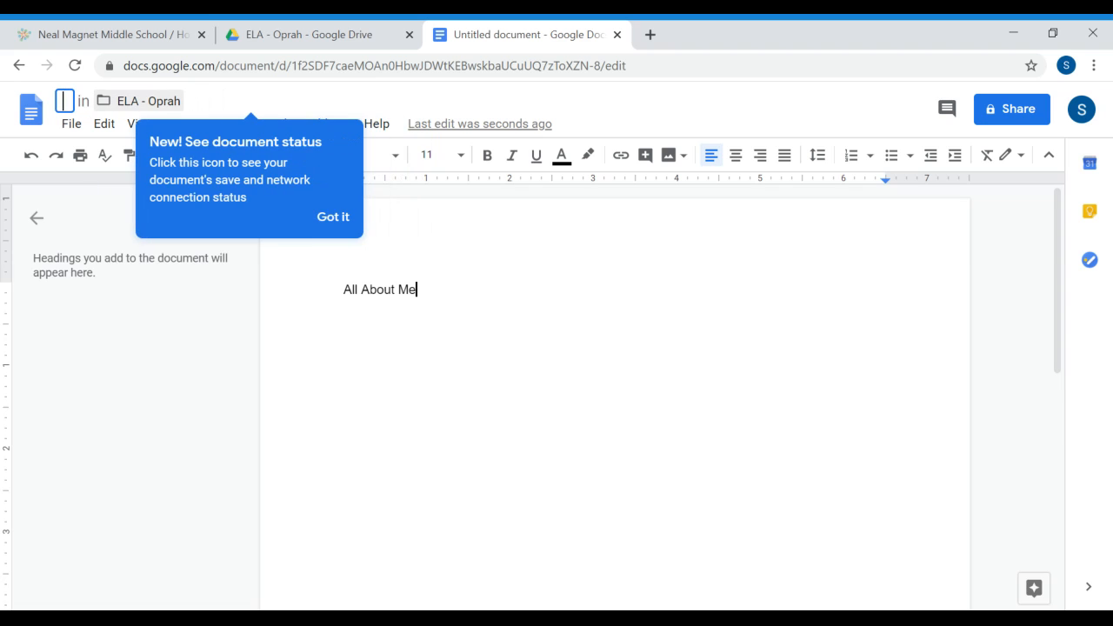
pyautogui.write('Get')
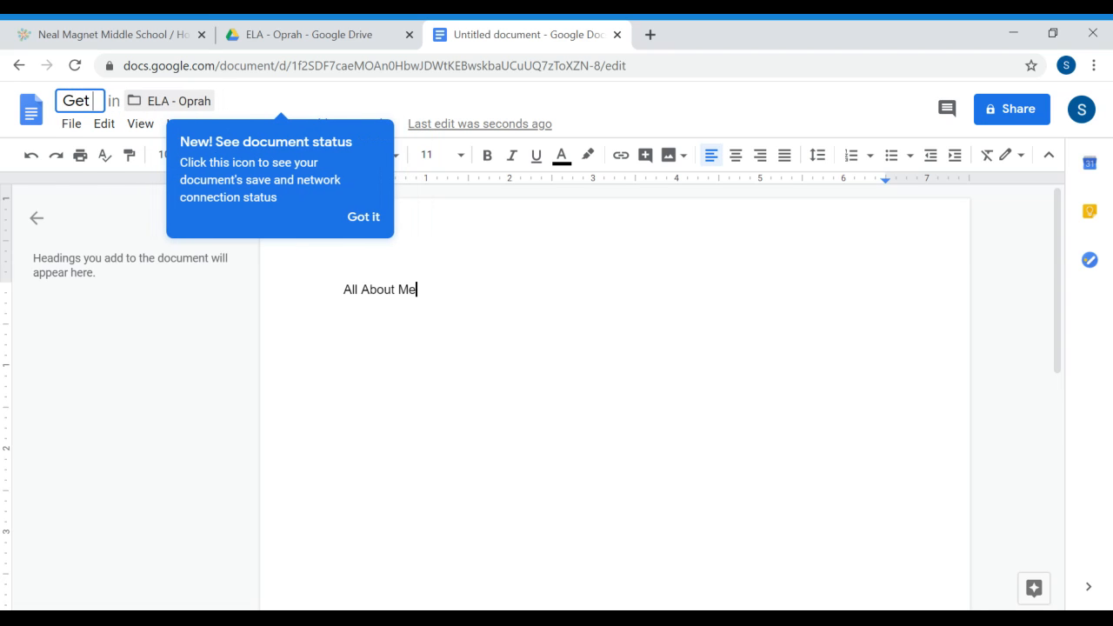
pyautogui.write(' TO Know Me')
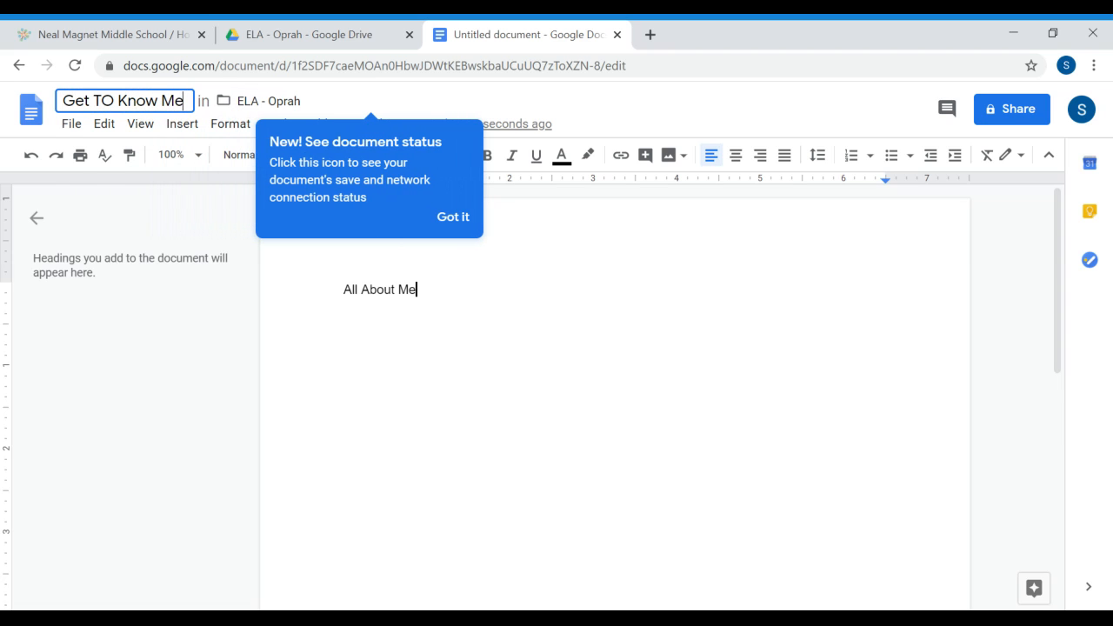
pyautogui.press('BackSpace')
pyautogui.write('o')
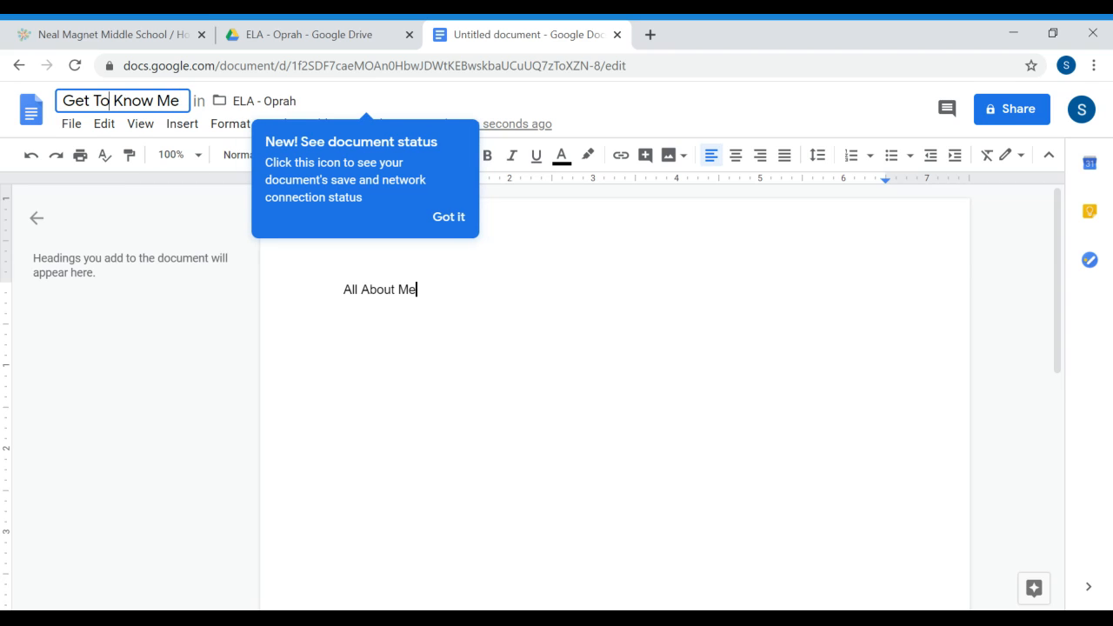
pyautogui.press('Return')
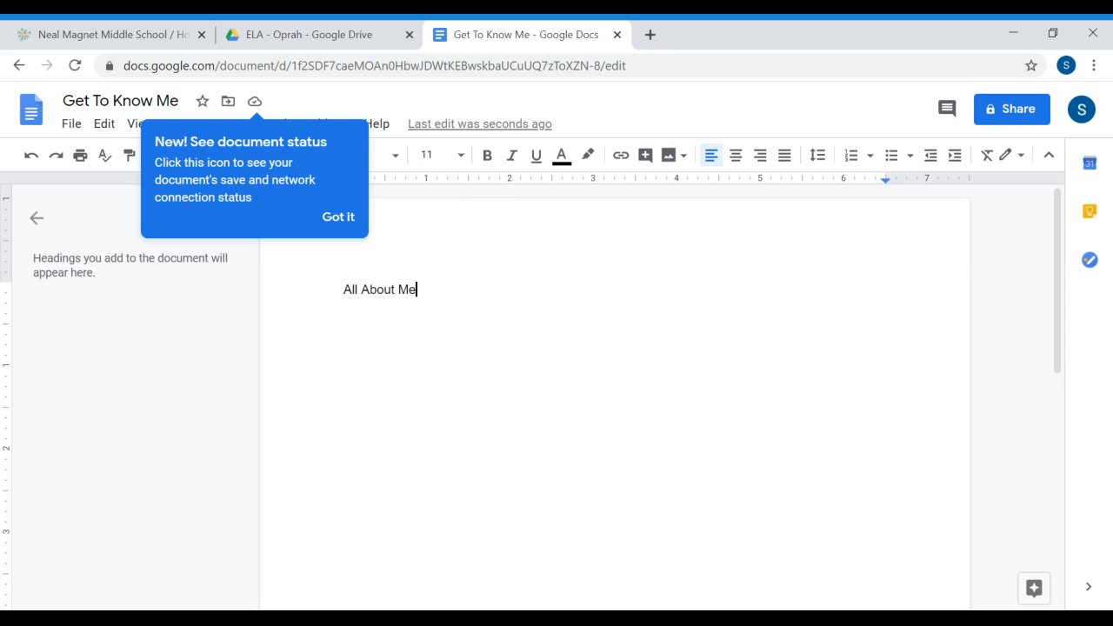
# Go back to Drive, open the Math - Lebron James folder, and create a new blank Google Docs document in it.
pyautogui.click(343, 39)
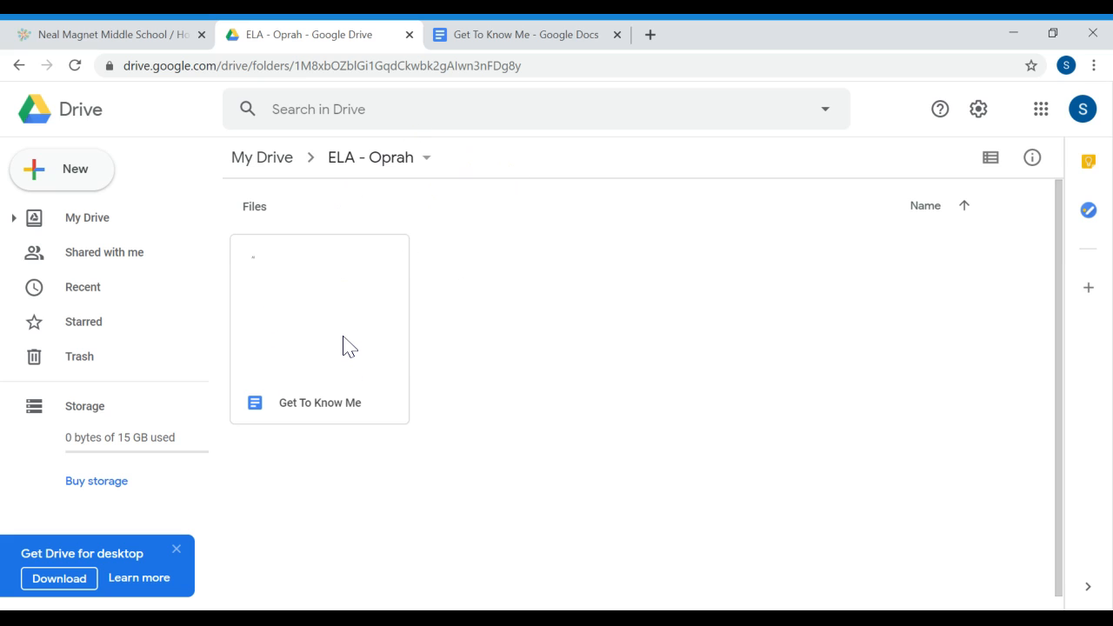
pyautogui.click(277, 164)
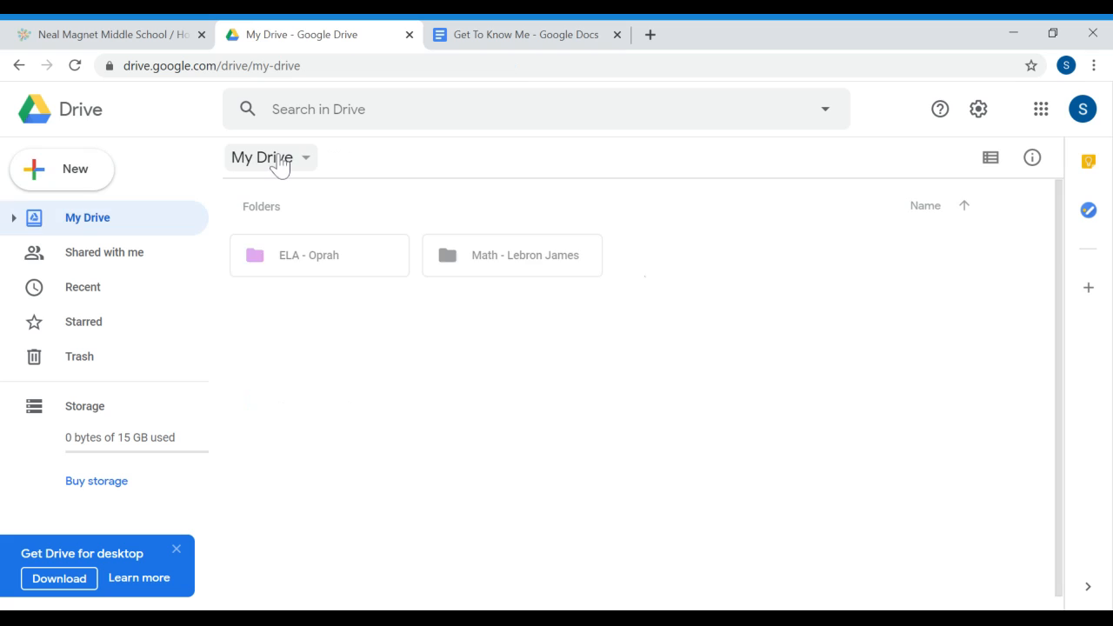
pyautogui.click(519, 270)
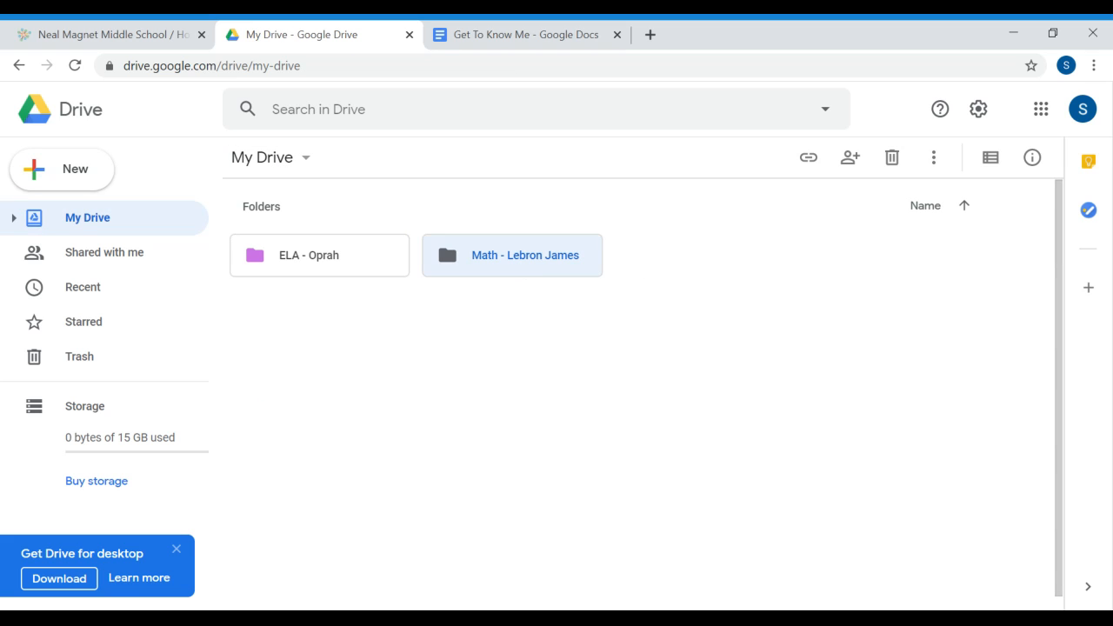
pyautogui.doubleClick(517, 266)
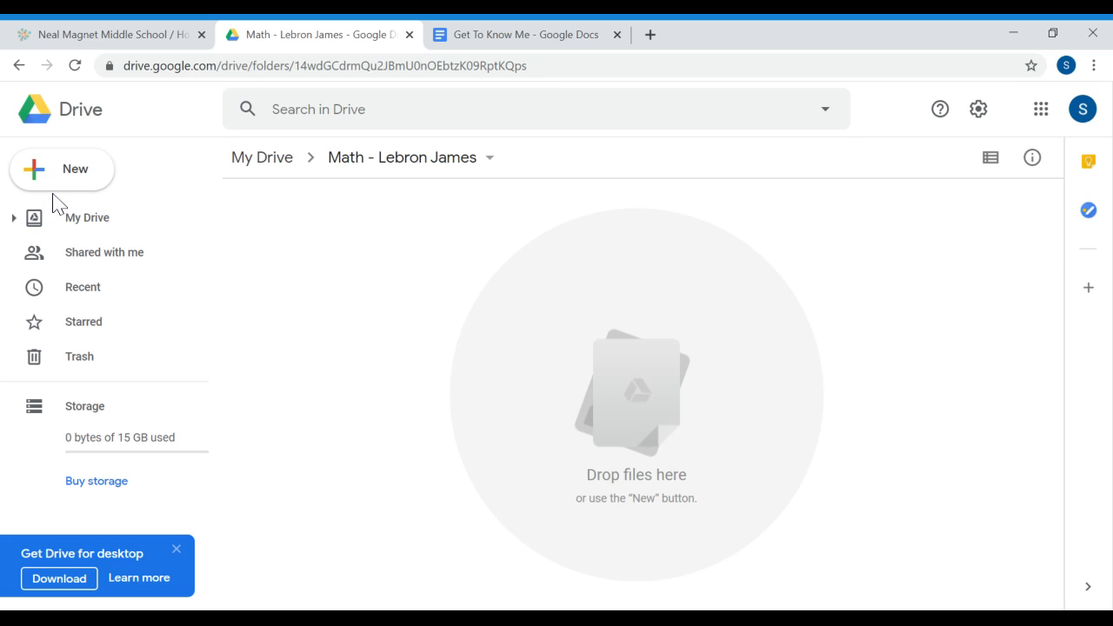
pyautogui.click(48, 186)
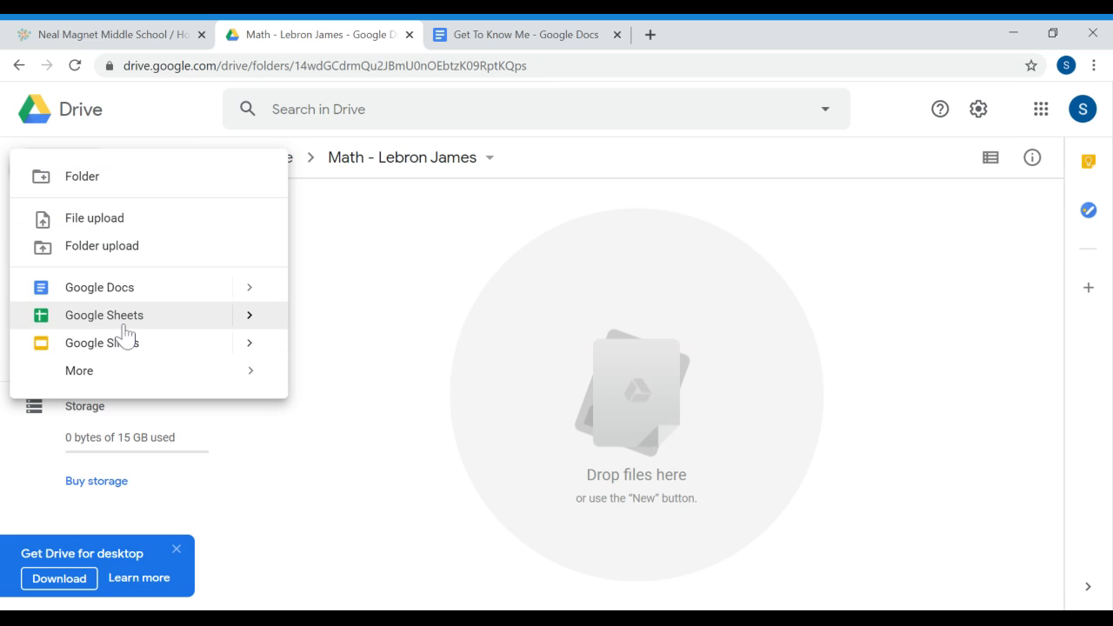
pyautogui.click(116, 293)
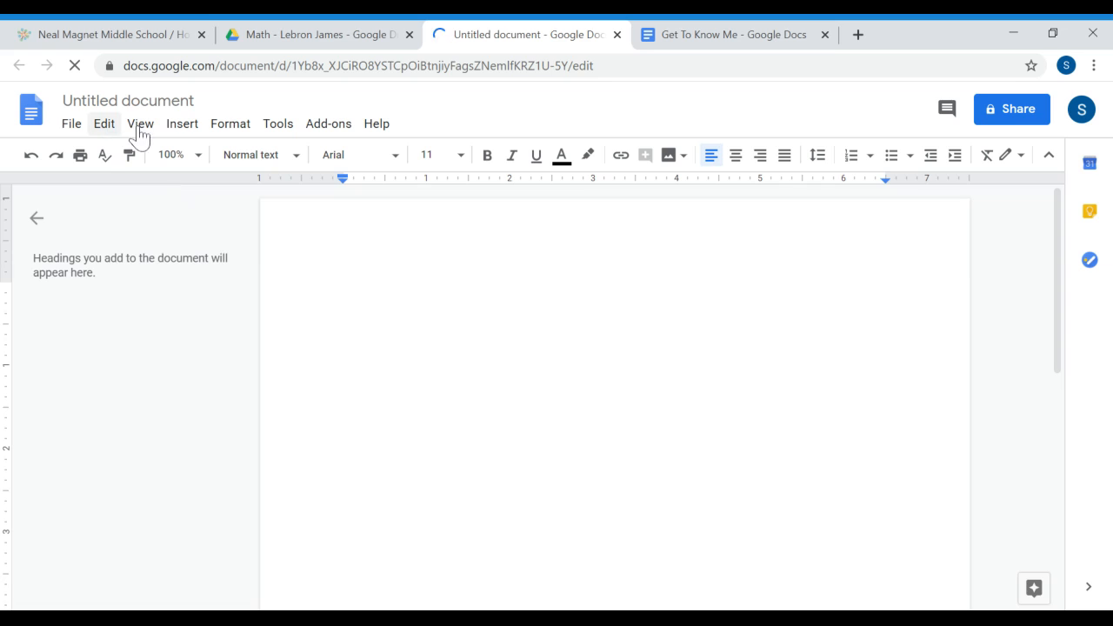
# Start a new drawing to insert into the blank untitled document.
pyautogui.click(278, 126)
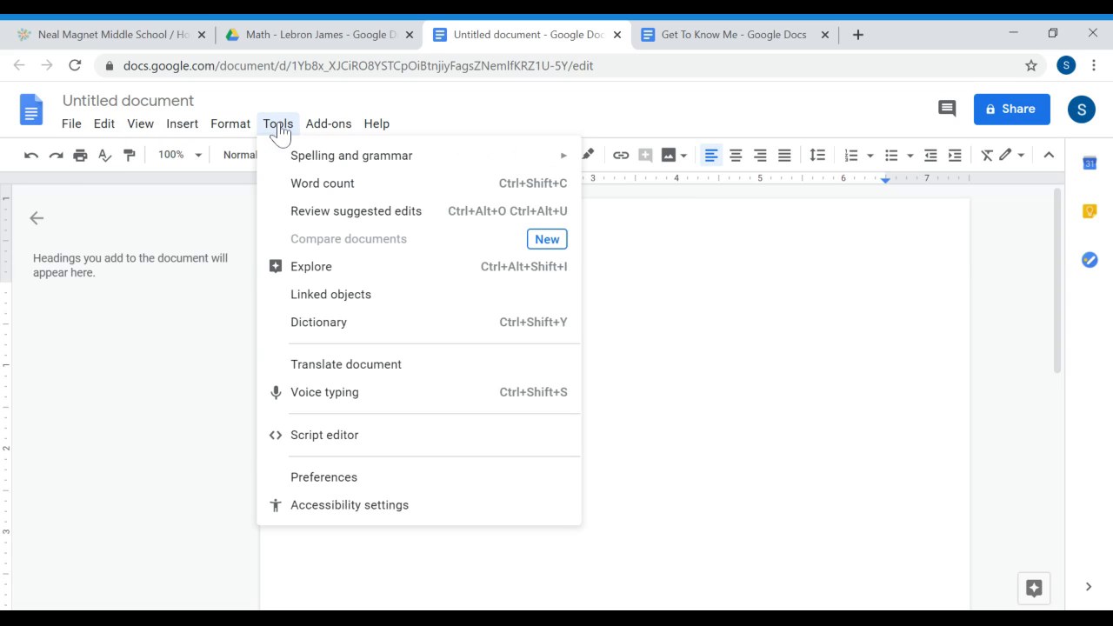
pyautogui.click(225, 126)
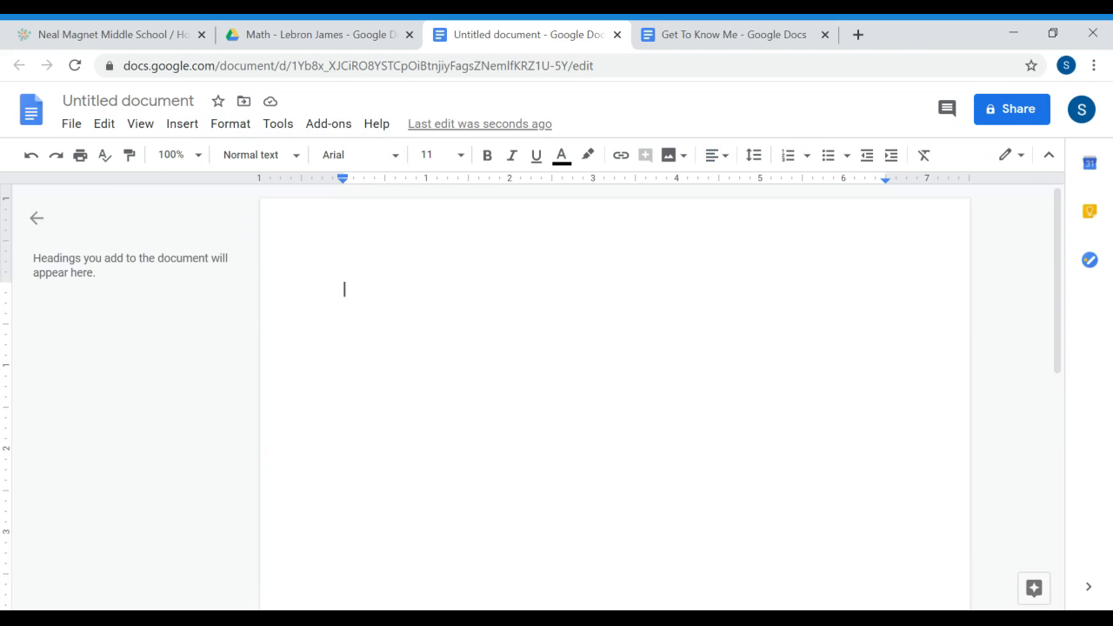
pyautogui.click(186, 128)
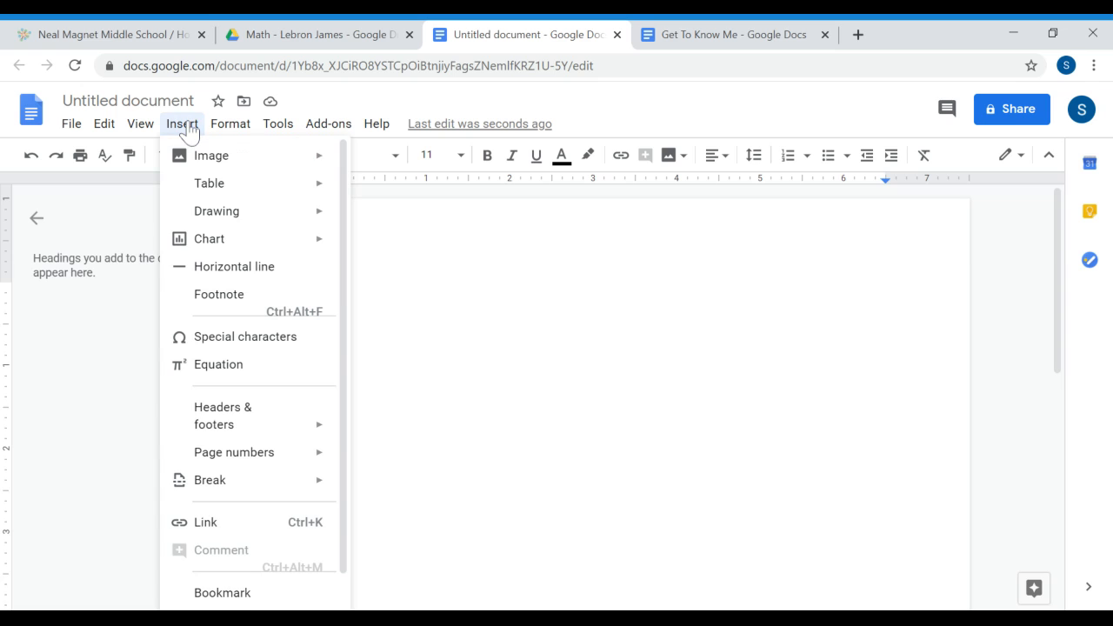
pyautogui.moveTo(234, 213)
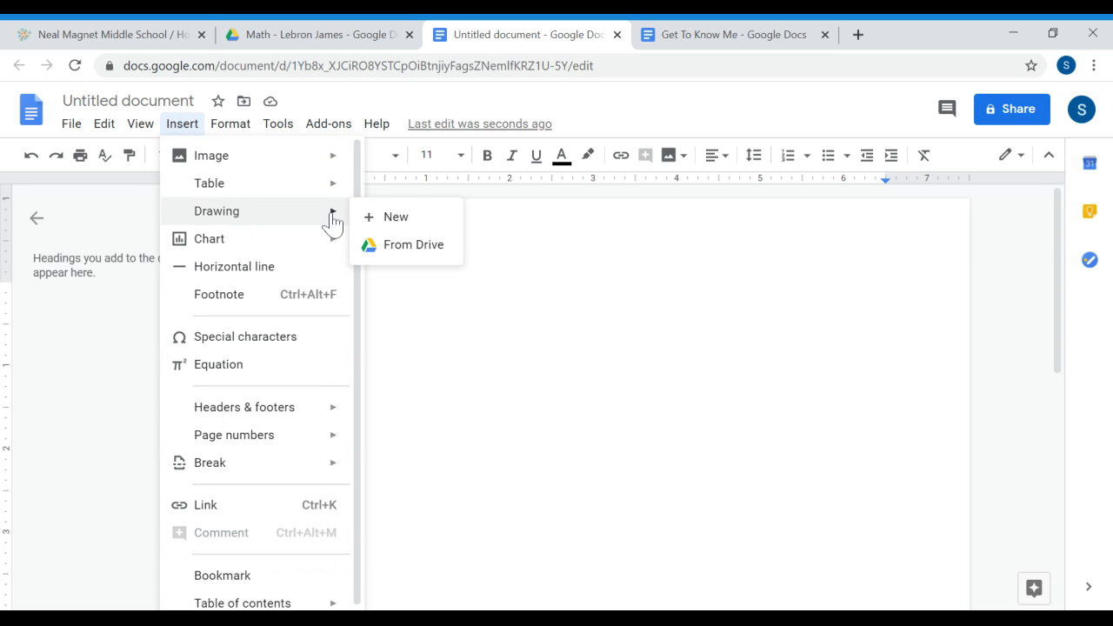
pyautogui.click(393, 224)
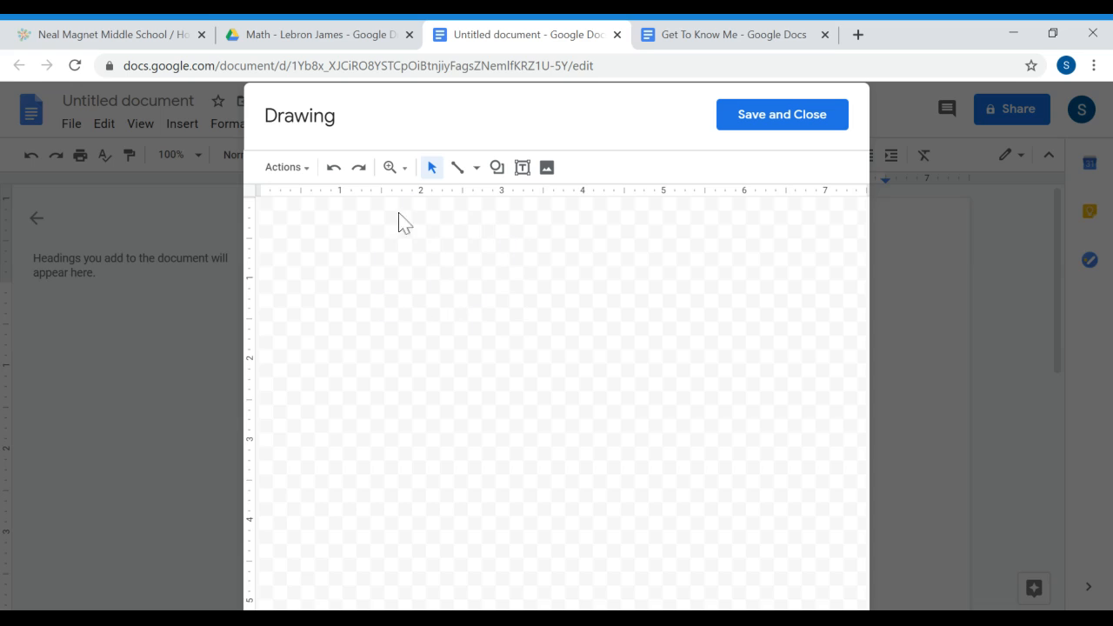
pyautogui.click(458, 171)
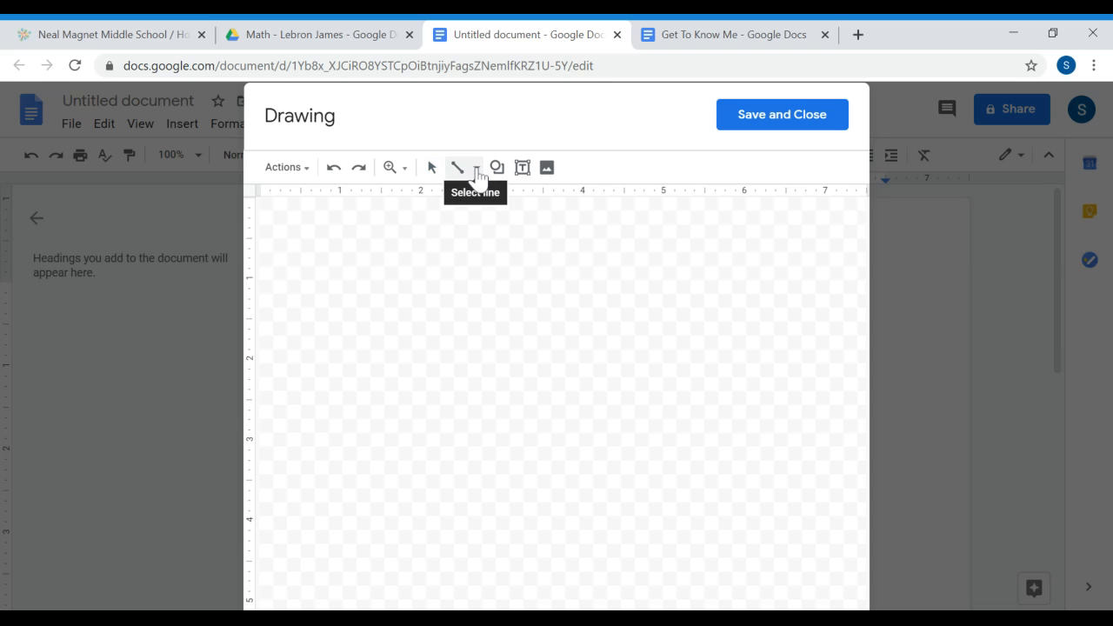
pyautogui.click(476, 171)
pyautogui.click(480, 196)
pyautogui.moveTo(385, 312)
pyautogui.mouseDown()
pyautogui.moveTo(634, 284)
pyautogui.moveTo(653, 313)
pyautogui.moveTo(658, 305)
pyautogui.mouseUp()
# Draw an ellipse about 1.9 inches wide and 2.2 inches tall, and save the drawing into the document.
pyautogui.click(497, 168)
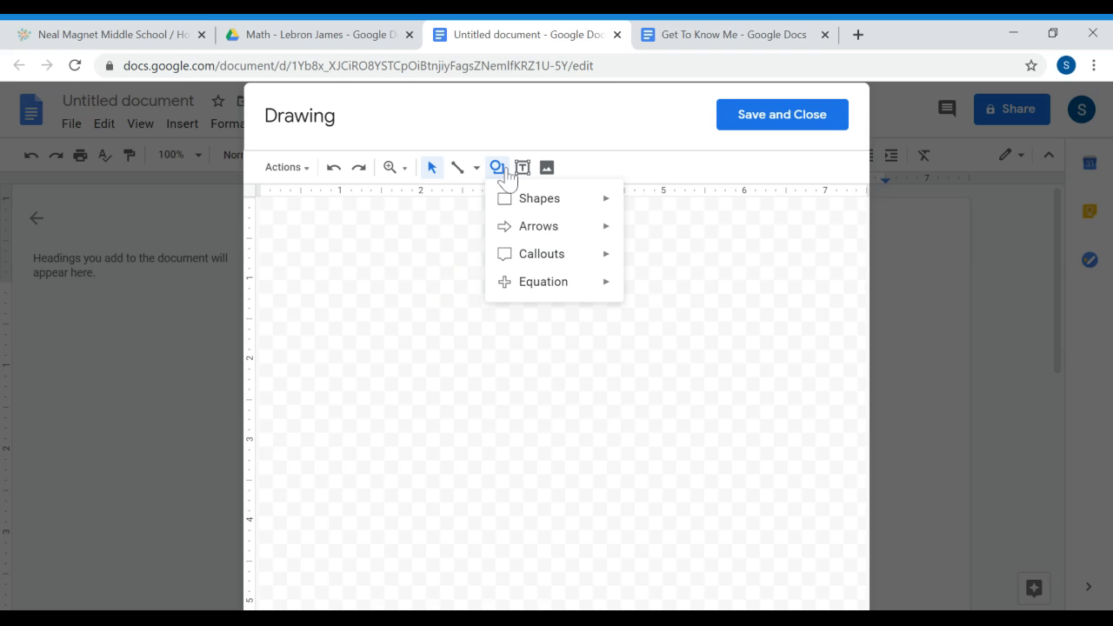
pyautogui.moveTo(528, 203)
pyautogui.click(647, 239)
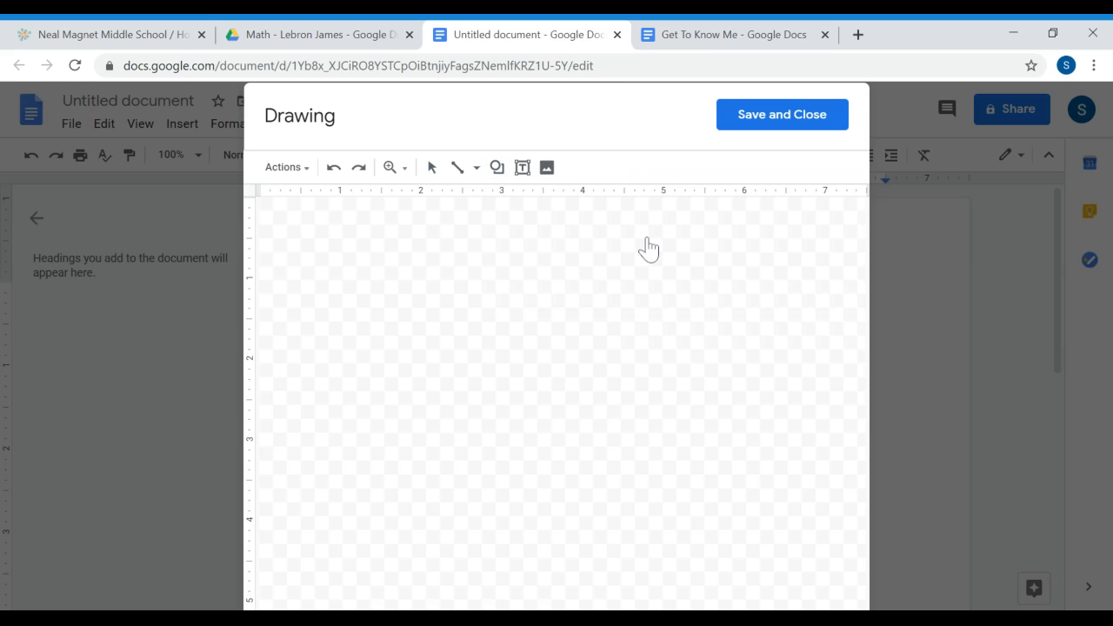
pyautogui.moveTo(473, 354)
pyautogui.mouseDown()
pyautogui.moveTo(609, 422)
pyautogui.moveTo(629, 485)
pyautogui.moveTo(628, 530)
pyautogui.mouseUp()
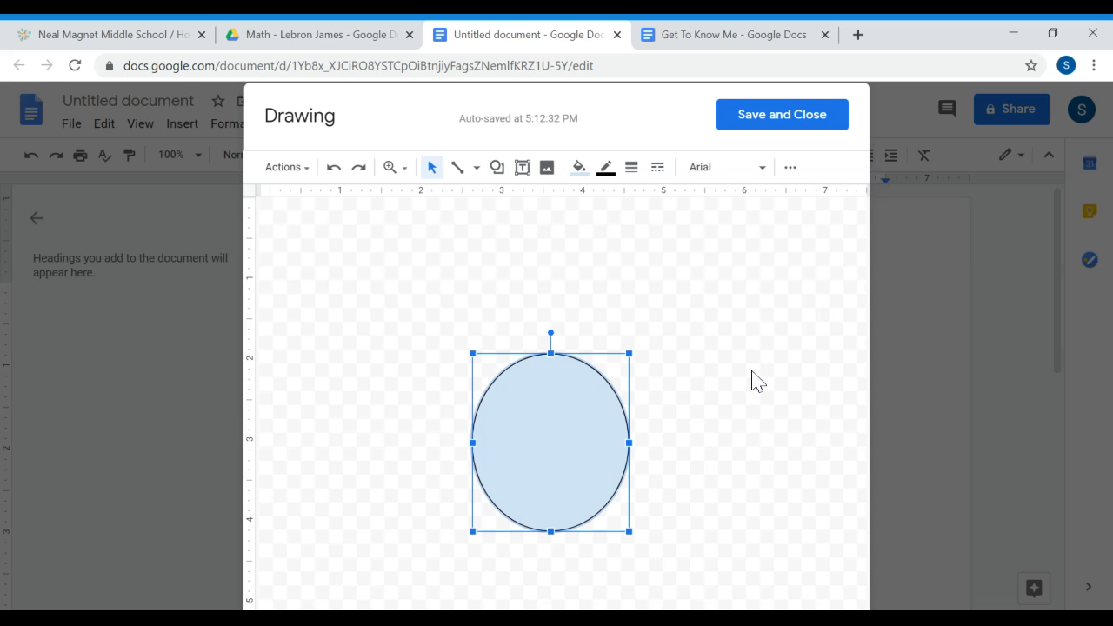
pyautogui.click(790, 121)
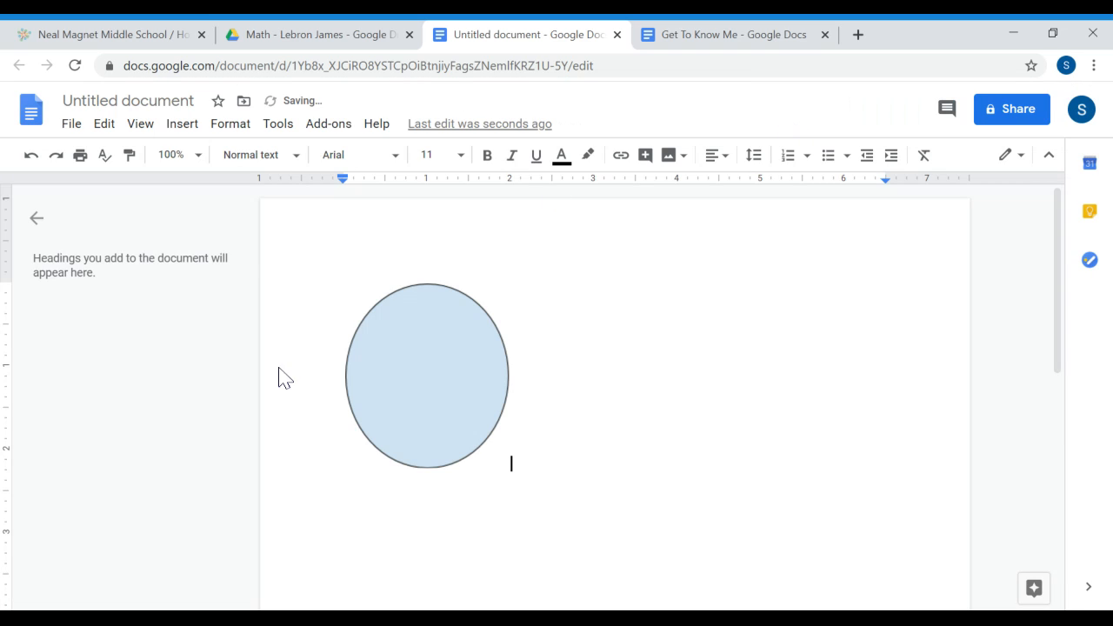
# Rename the untitled document containing the ellipse as "Geometry Practice".
pyautogui.click(83, 103)
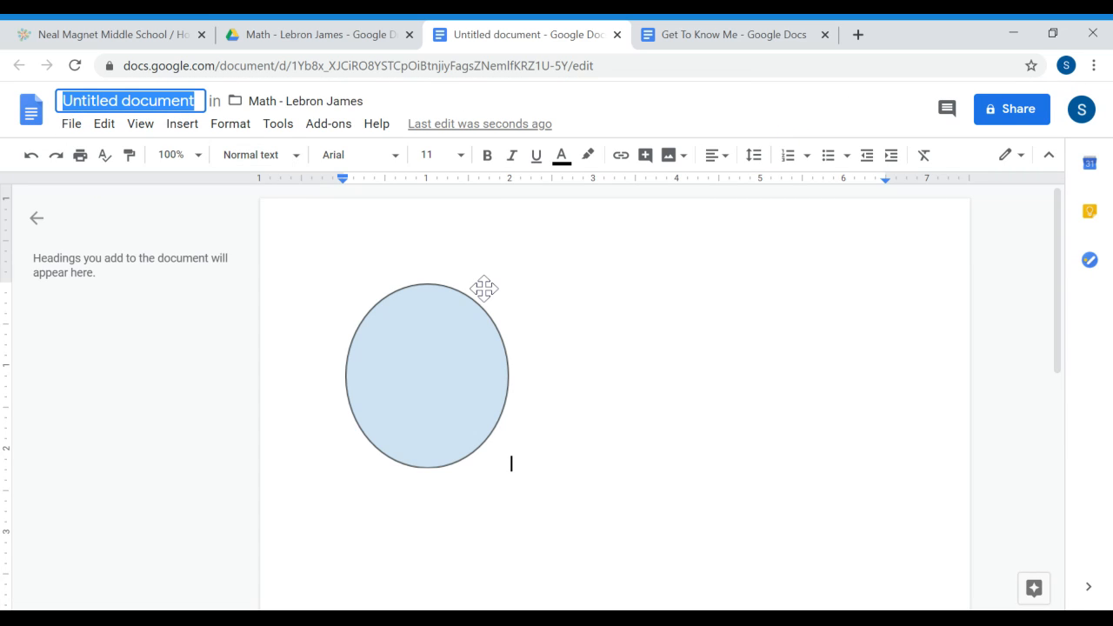
pyautogui.write('Geometry')
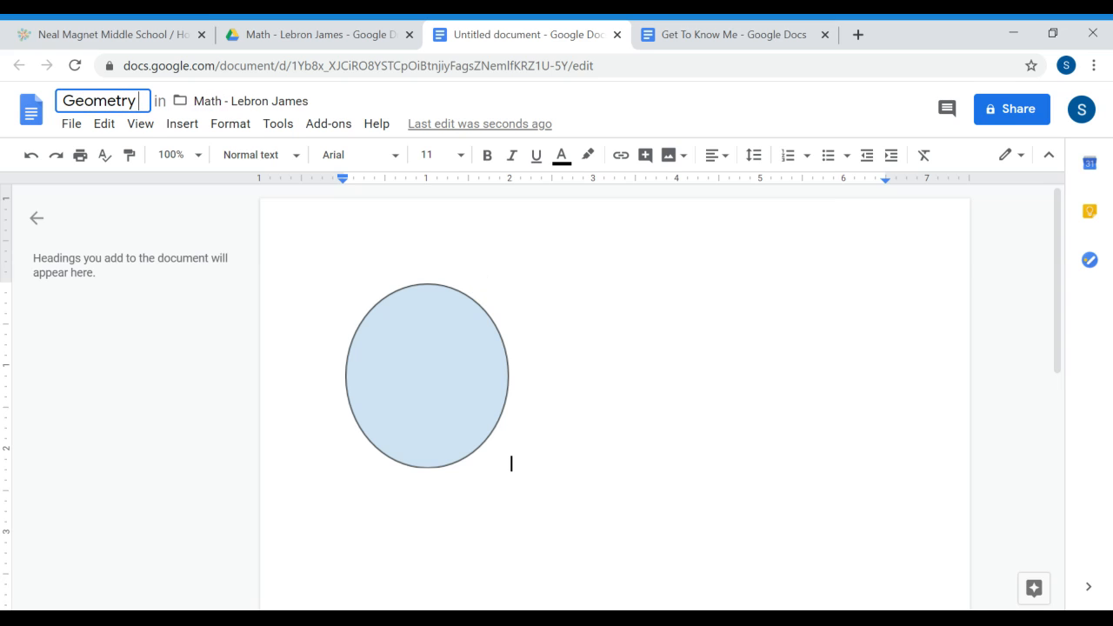
pyautogui.write(' Practic')
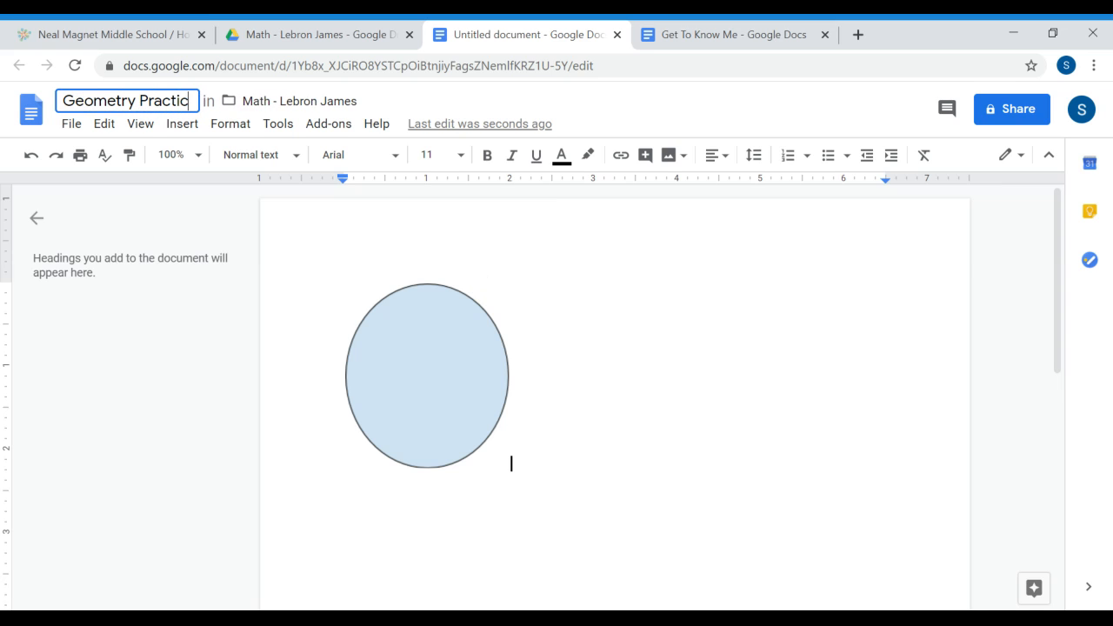
pyautogui.write('e')
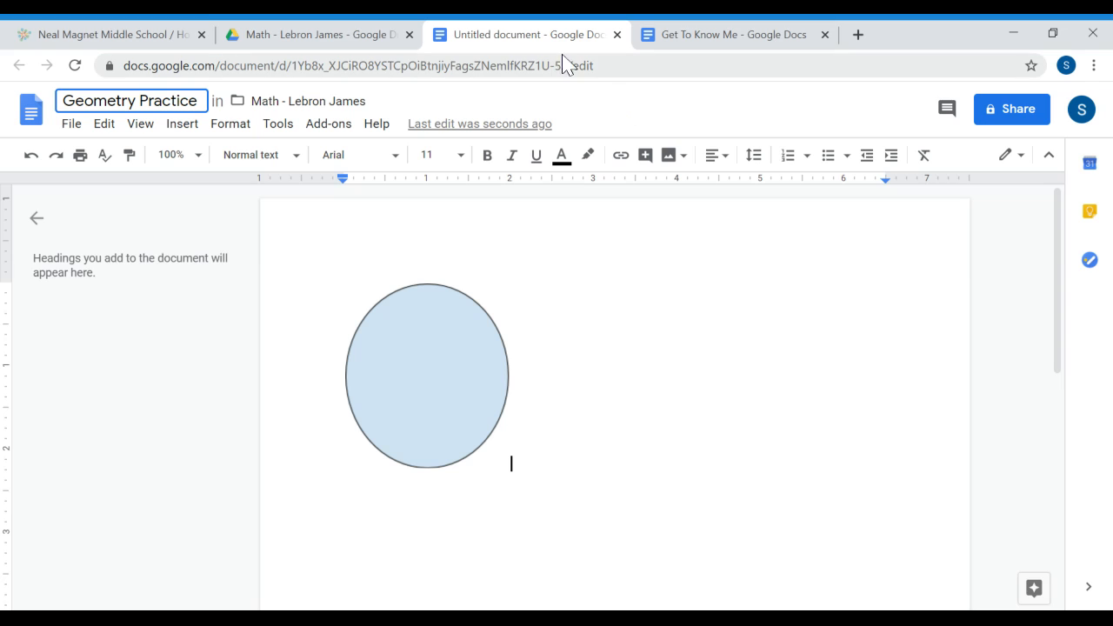
pyautogui.click(512, 463)
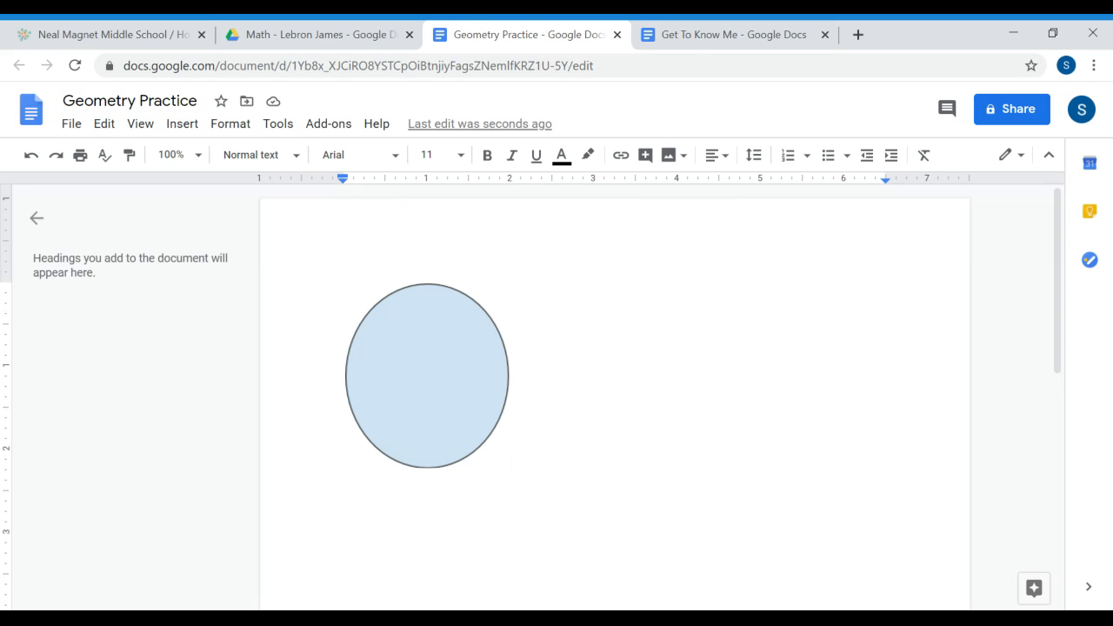
# Return to Drive, go up to the My Drive root, and create a new blank Google Docs document there.
pyautogui.click(266, 48)
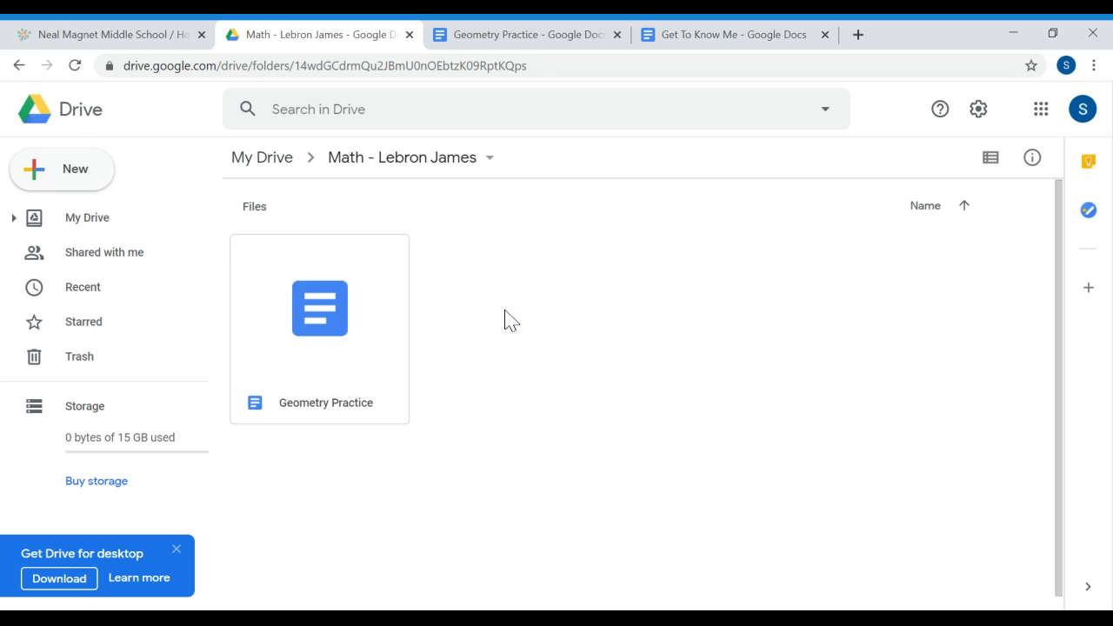
pyautogui.click(295, 191)
pyautogui.click(259, 172)
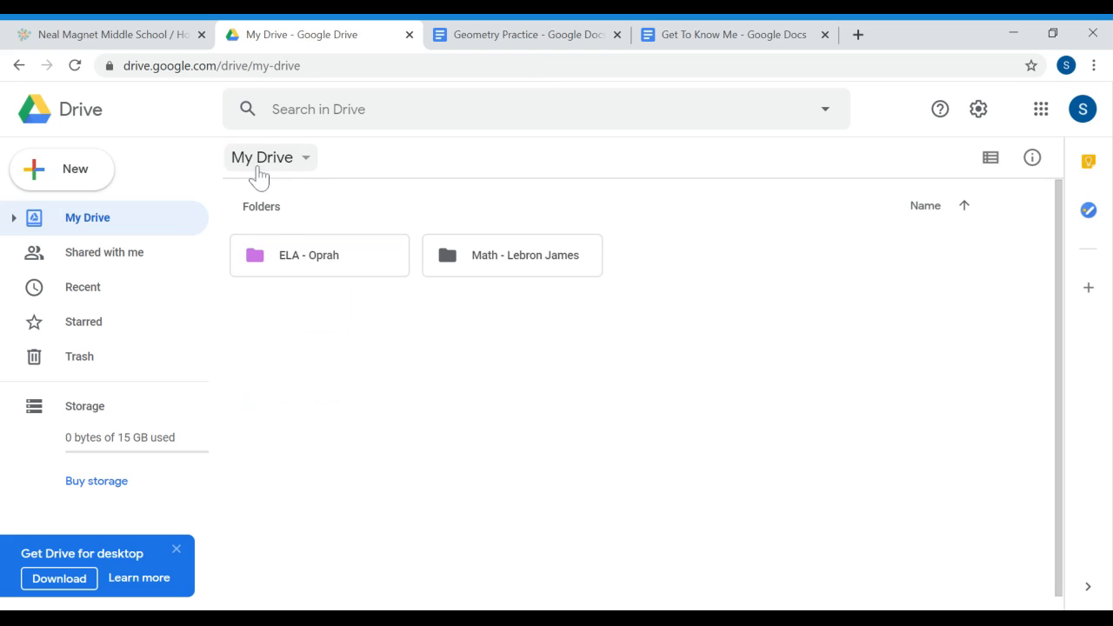
pyautogui.click(82, 179)
pyautogui.click(97, 301)
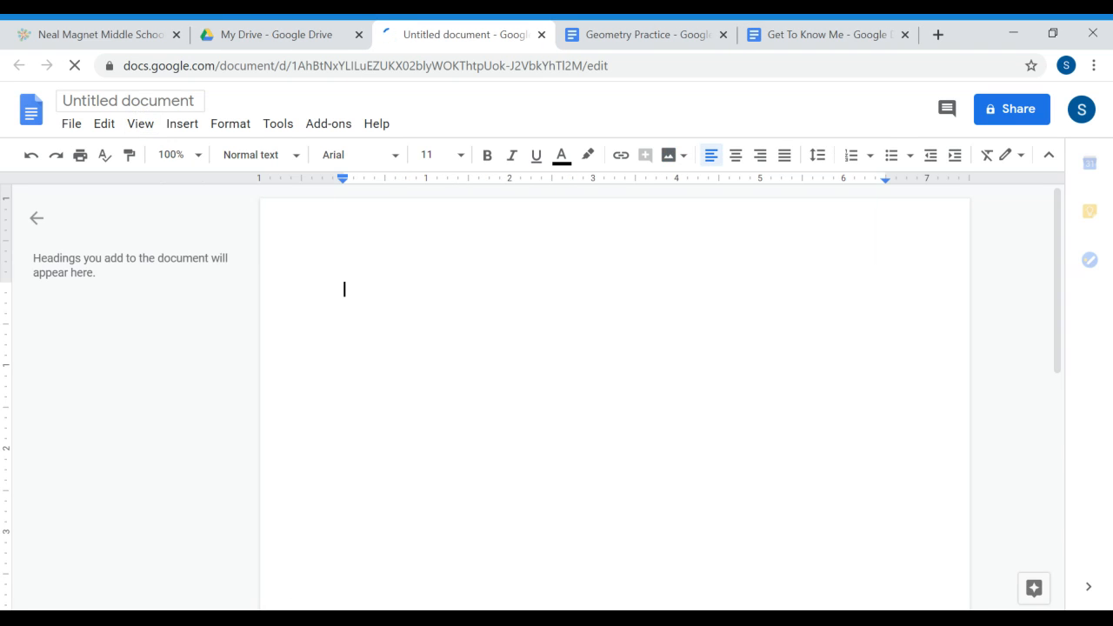
# Rename the new untitled document as "Example".
pyautogui.click(128, 101)
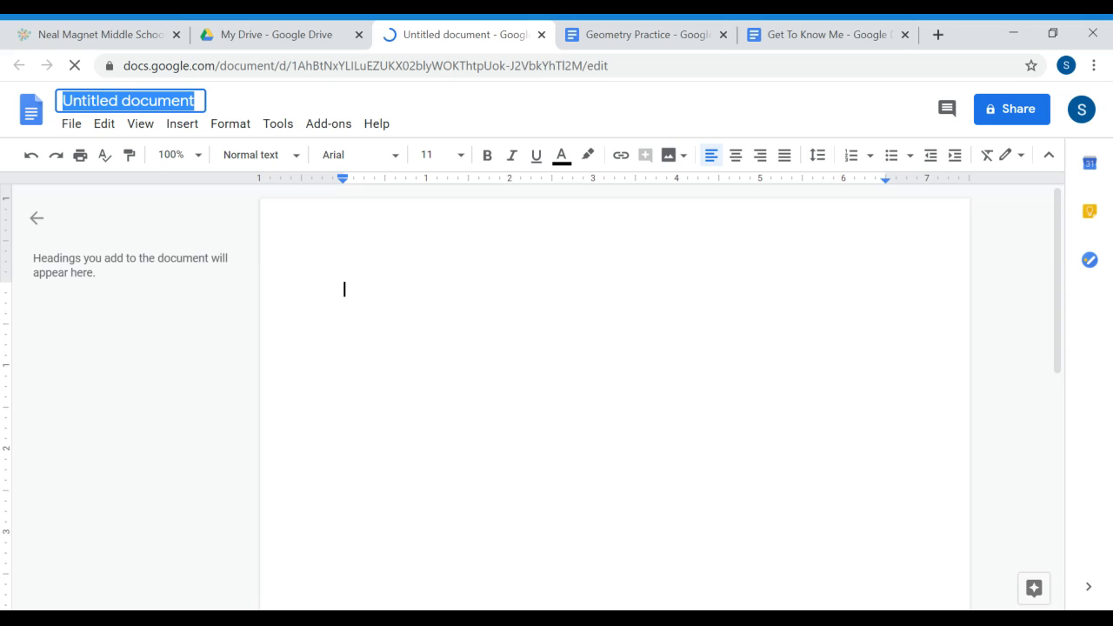
pyautogui.write('Example')
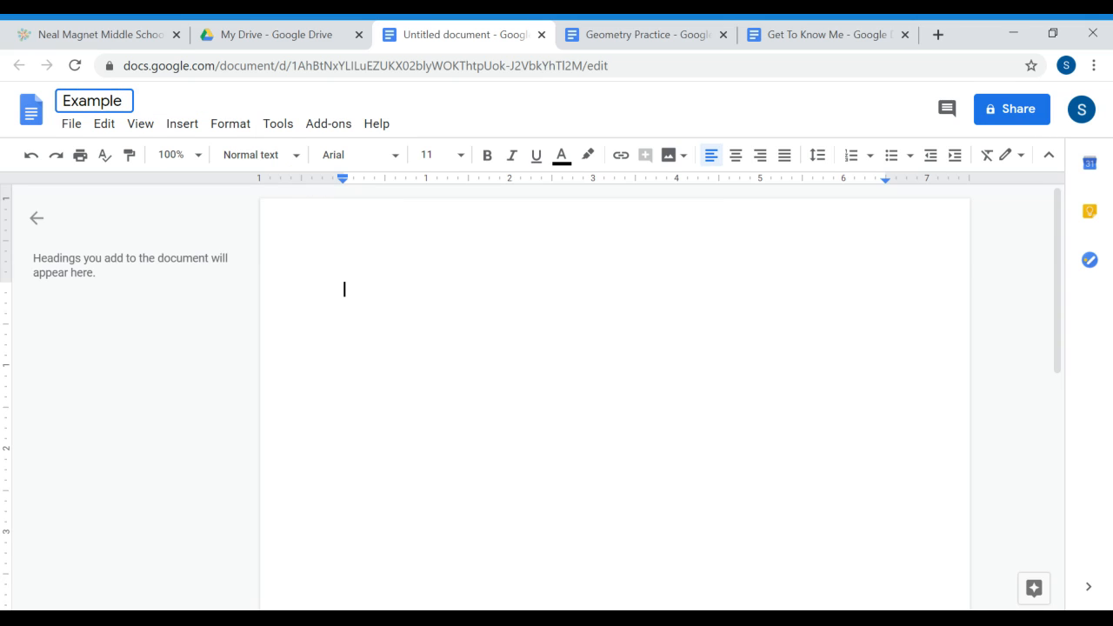
pyautogui.press('Return')
# Write a line of random placeholder letters in the Example document and end it with a line break.
pyautogui.write('IOQHEOUFBoefIPENFP]qje')
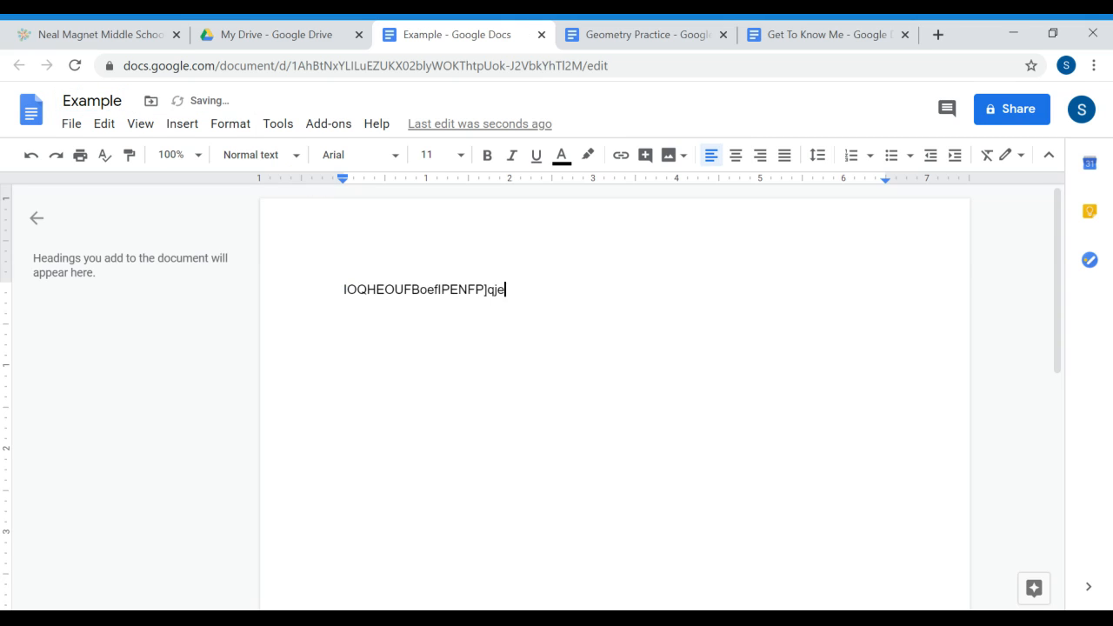
pyautogui.write('ojQPEIJFIQEIJF')
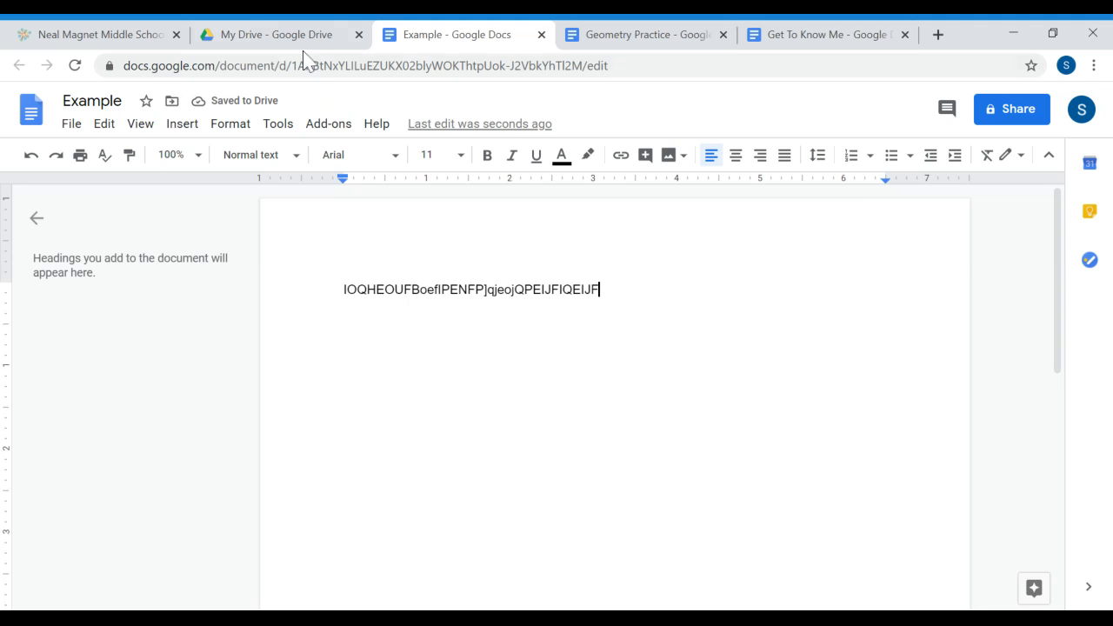
pyautogui.press('Return')
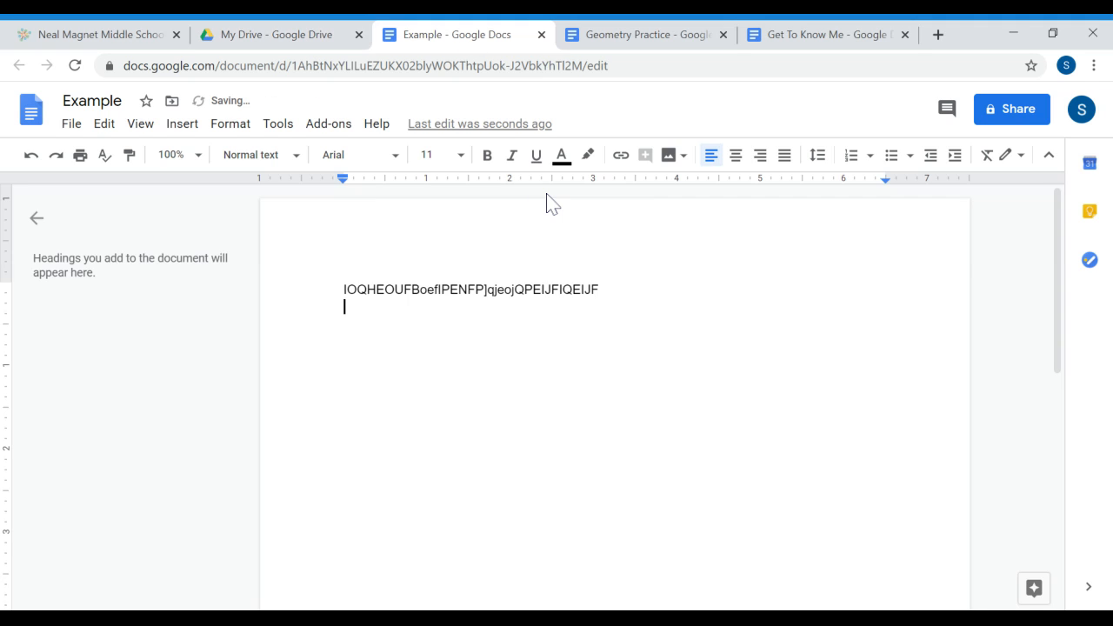
# Go back to Drive, move the Example document from My Drive into the ELA - Oprah folder, and open that folder.
pyautogui.click(301, 39)
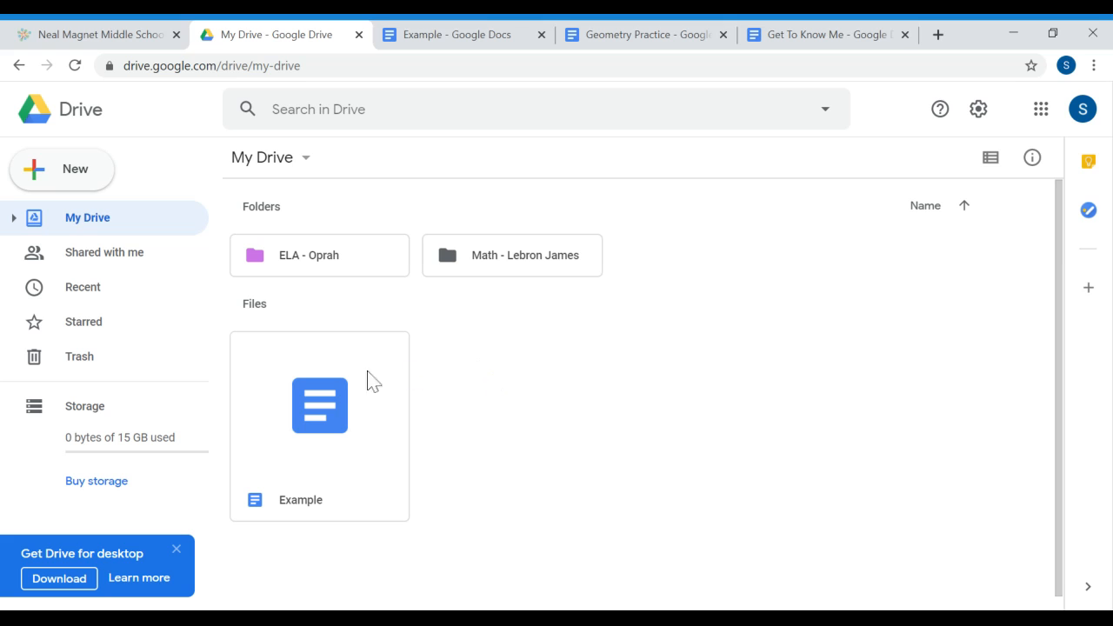
pyautogui.click(337, 391)
pyautogui.moveTo(334, 381); pyautogui.dragTo(252, 246)
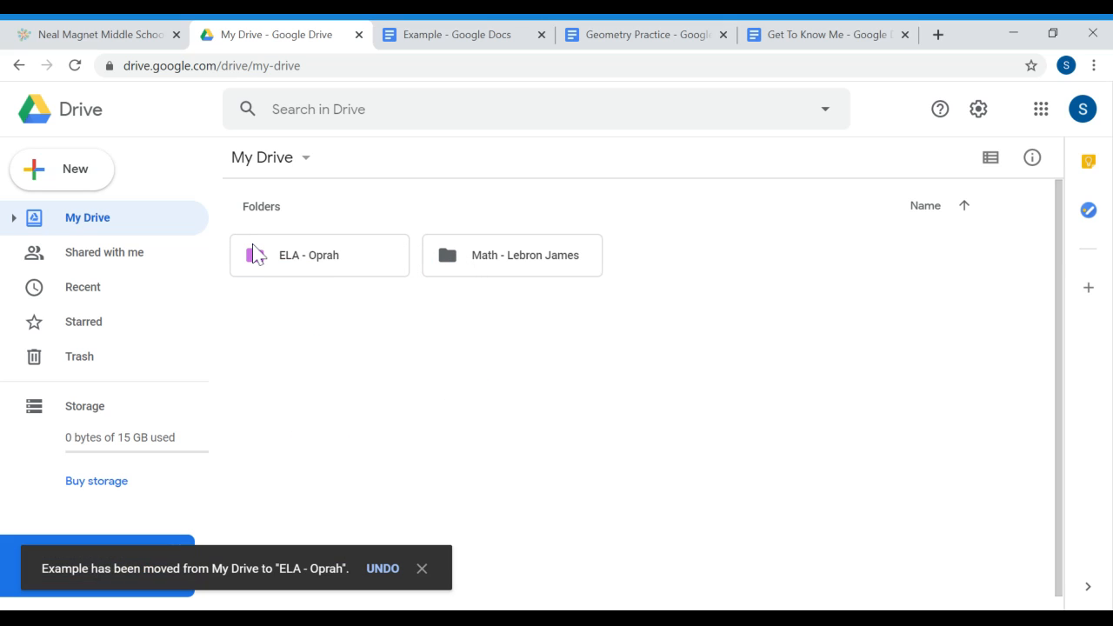
pyautogui.doubleClick(386, 261)
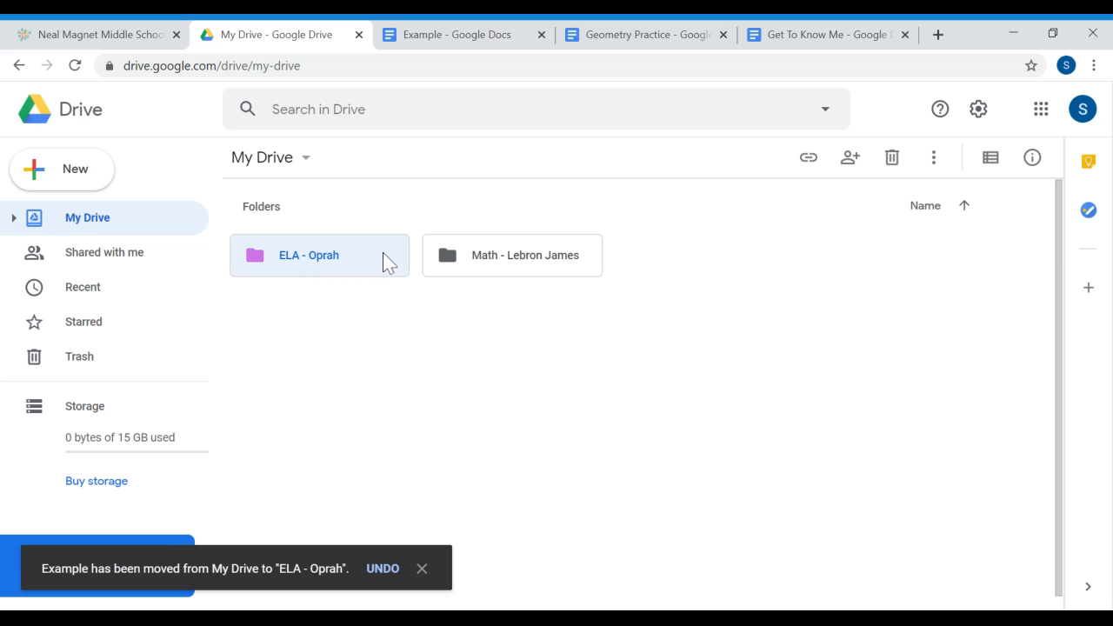